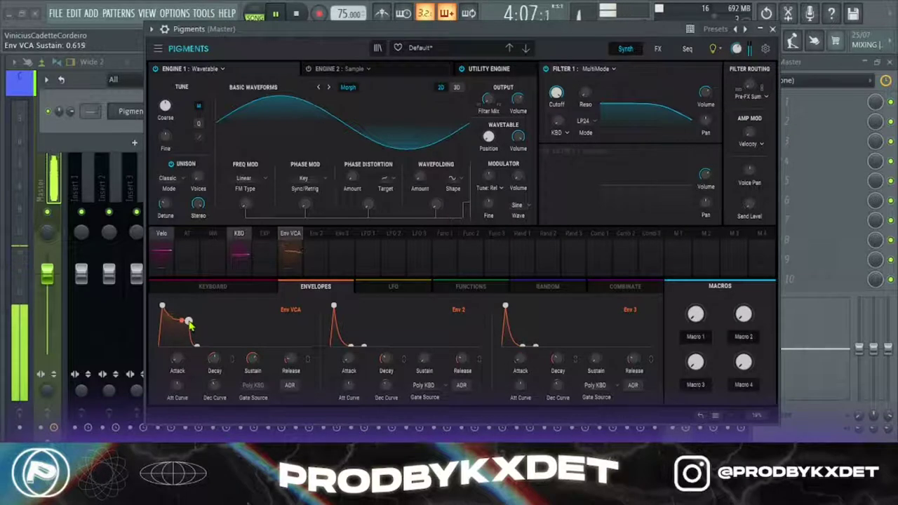
Lower the Env VCA sustain slightly and set its release to 0.169 s.
drag(189, 324, 189, 326)
mouse_move(290, 360)
mouse_down()
mouse_move(291, 351)
mouse_move(297, 365)
mouse_up()
key(XF86AudioRaiseVolume)
key(XF86AudioRaiseVolume)
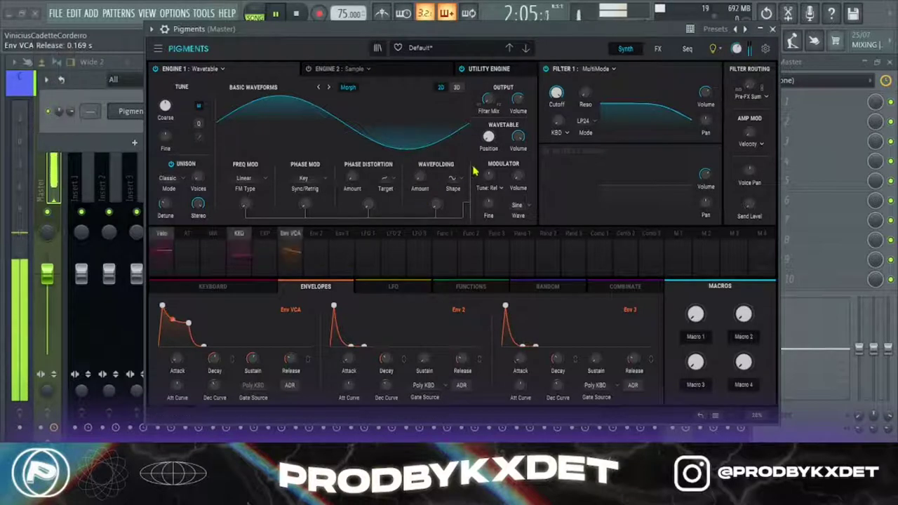
Shape Engine 1's wavetable with position 0.144, wavefolding modulation amount 0.048 and phase distortion modulation amount 0.172.
mouse_move(488, 136)
mouse_down()
mouse_move(489, 126)
mouse_move(489, 135)
mouse_up()
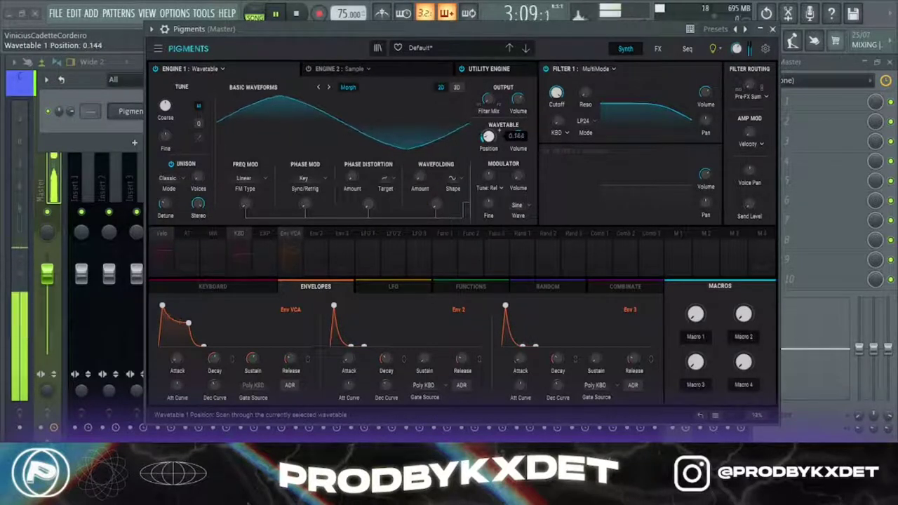
drag(436, 205, 437, 200)
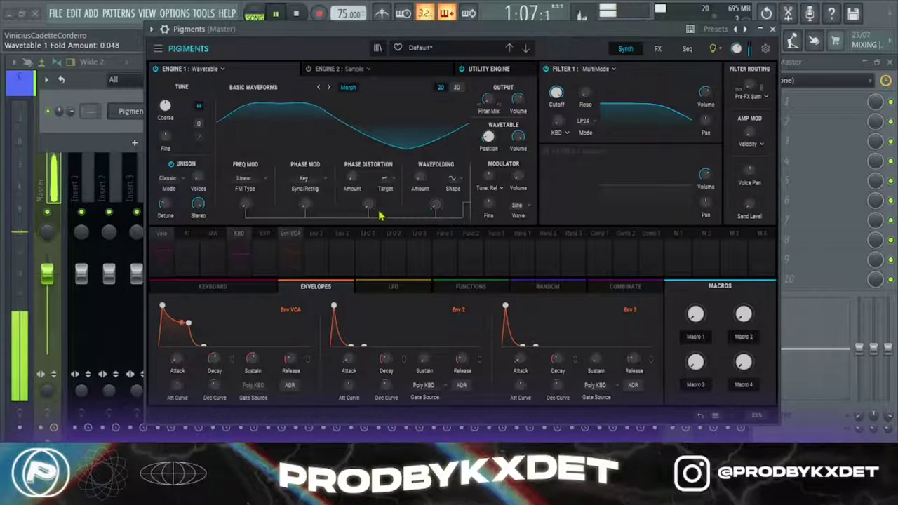
drag(367, 205, 368, 205)
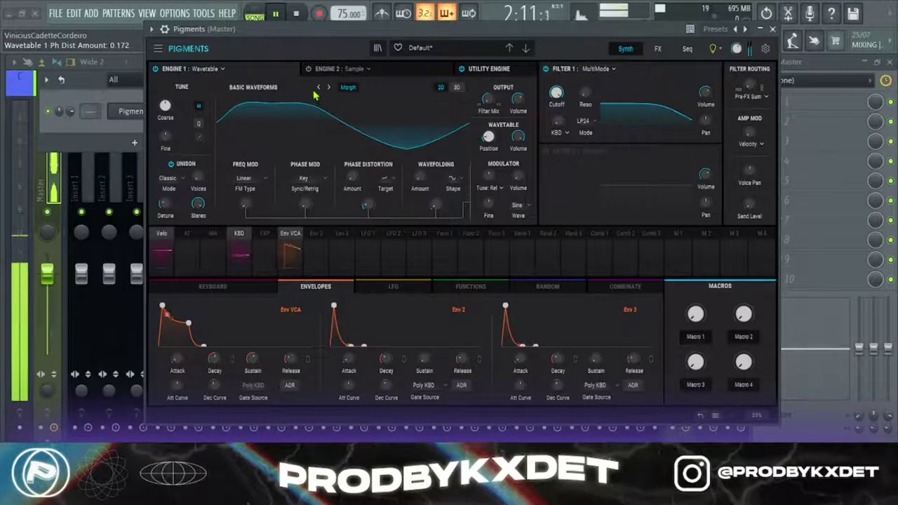
Enable Engine 2 as an Analog engine with a square wave on Oscillator 1 at reduced volume and drift 0.067.
click(357, 70)
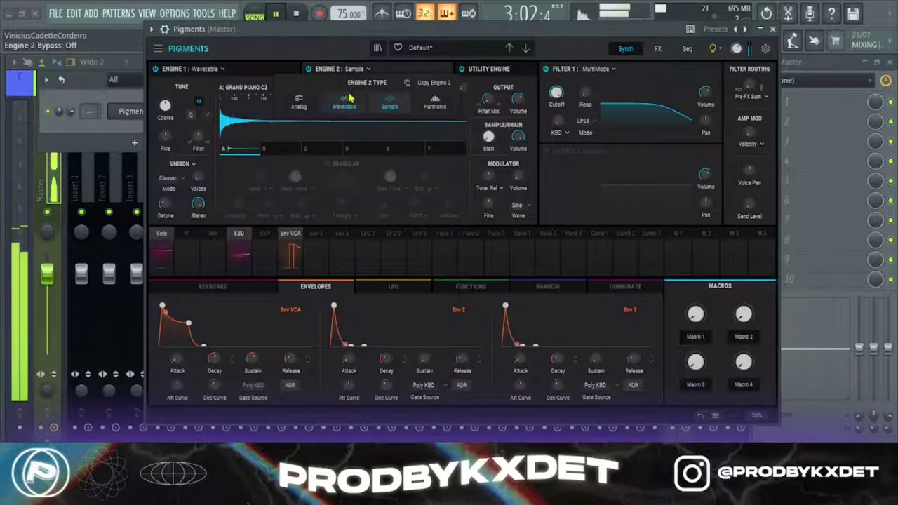
click(299, 109)
click(388, 114)
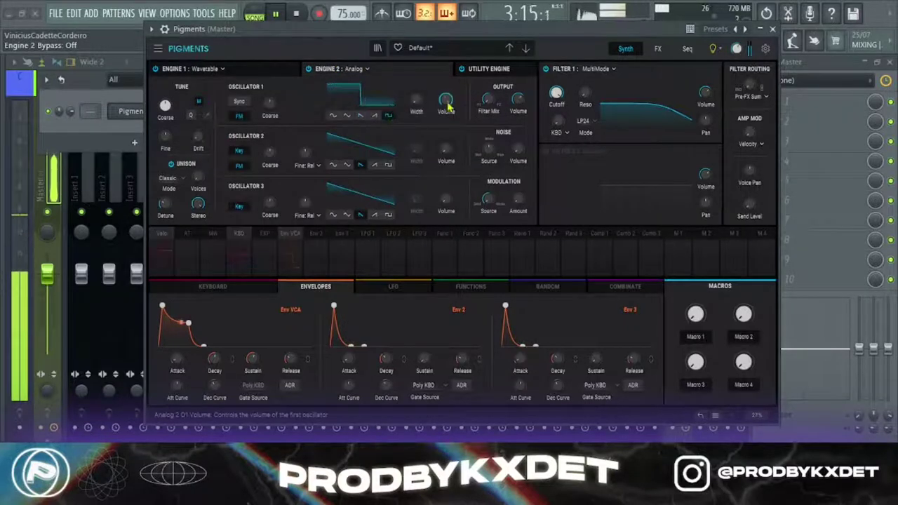
drag(446, 99, 456, 95)
drag(198, 140, 202, 140)
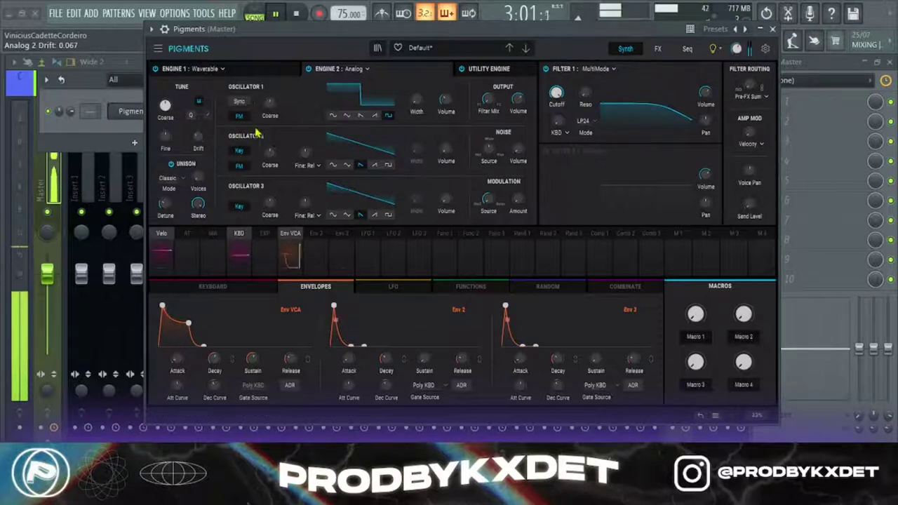
Set Engine 1's phase distortion modulation amount to 0.140, FM amount to 0.018 and unison voices to 1.39.
click(280, 71)
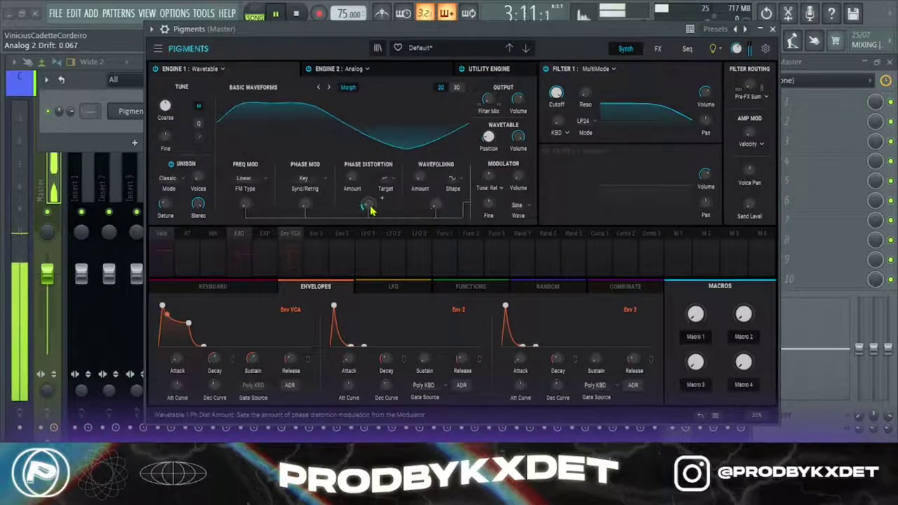
drag(367, 201, 365, 206)
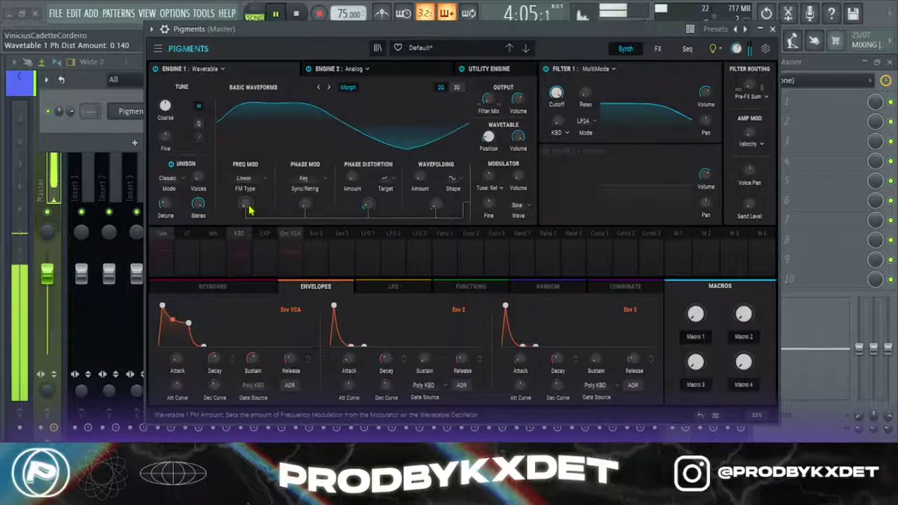
mouse_move(245, 205)
mouse_down()
mouse_move(256, 197)
mouse_move(245, 205)
mouse_up()
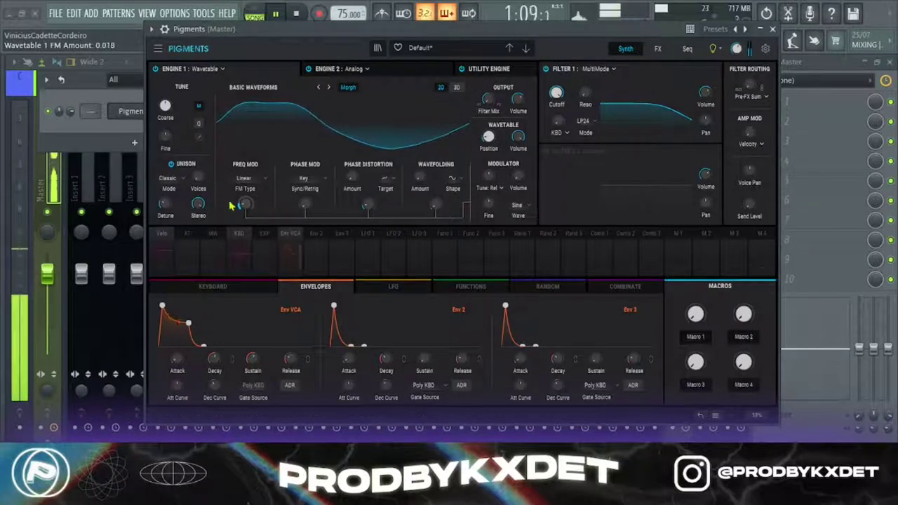
mouse_move(199, 178)
mouse_down()
mouse_move(207, 171)
mouse_move(199, 202)
mouse_move(208, 201)
mouse_move(207, 172)
mouse_up()
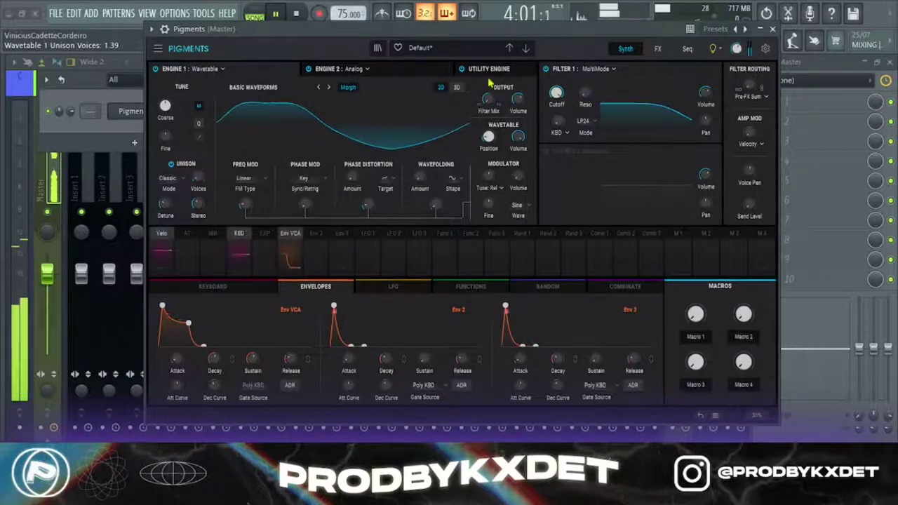
Set the Filter 1 cutoff to 8062 Hz and the Env VCA release to 0.690 s.
drag(555, 92, 566, 85)
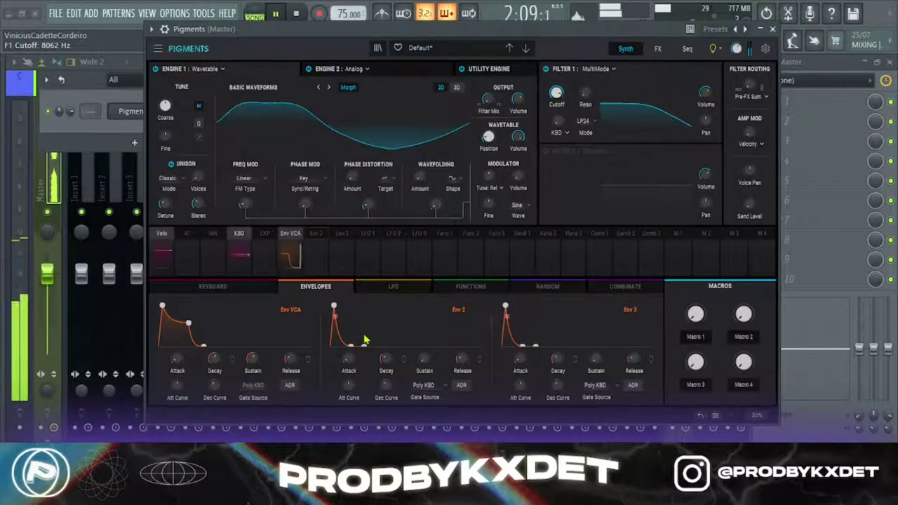
drag(289, 359, 301, 351)
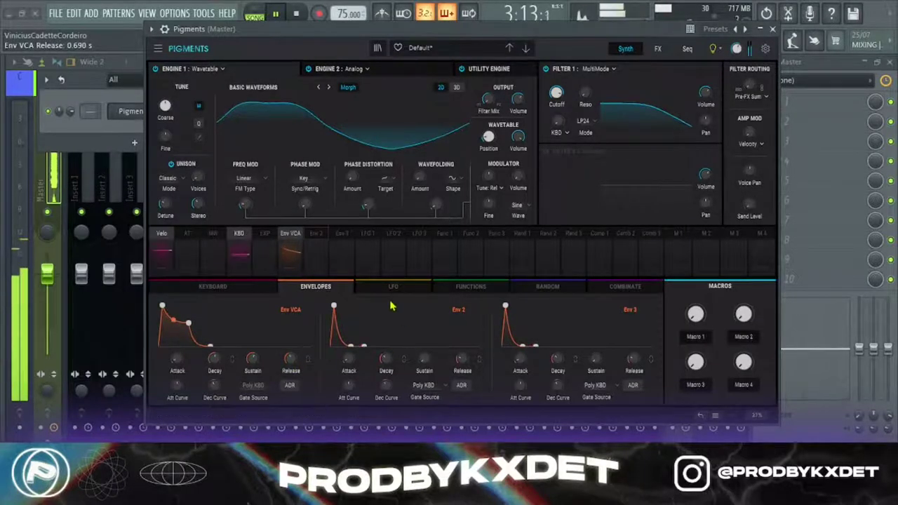
Show the random modulators and set the Random 2 Sample & Hold trigger to Clock.
click(393, 286)
click(470, 287)
click(547, 286)
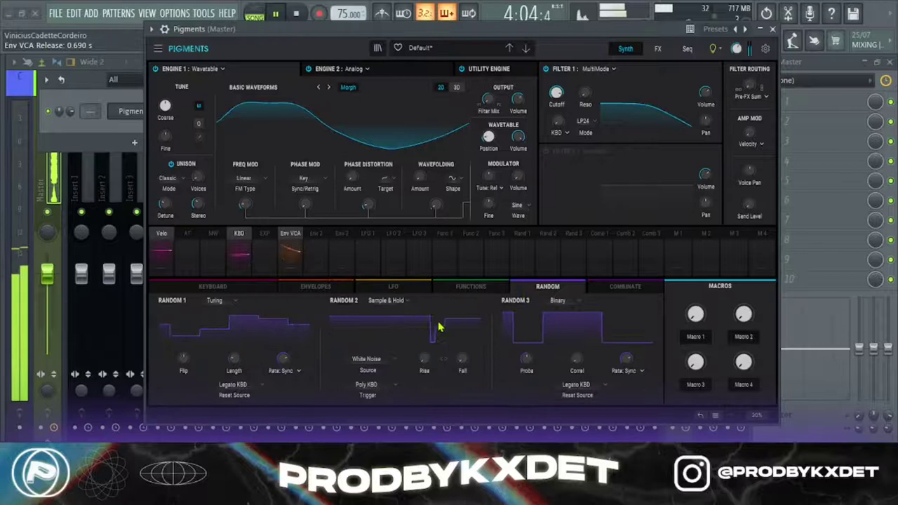
click(368, 386)
click(480, 315)
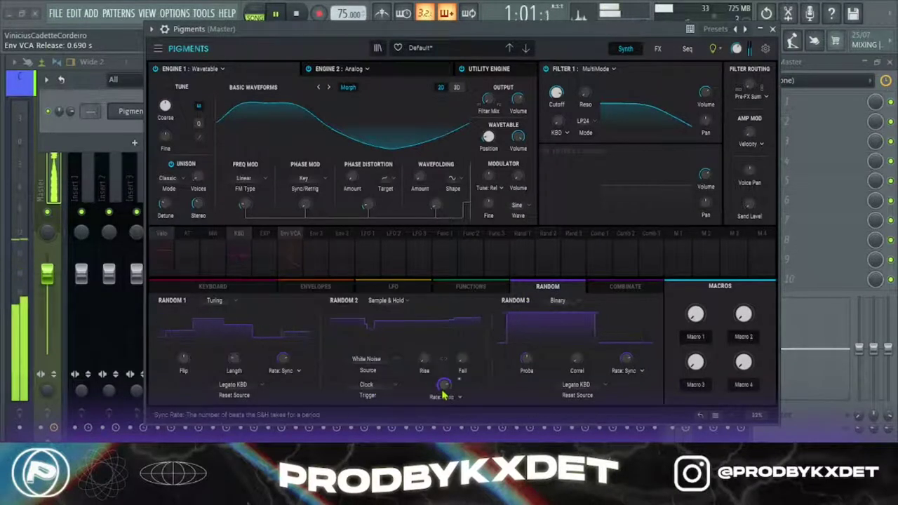
Set the Random 2 rate type to Hertz, adjust its rate, and set rise to 0.196 s and fall to 0.137 s.
click(449, 397)
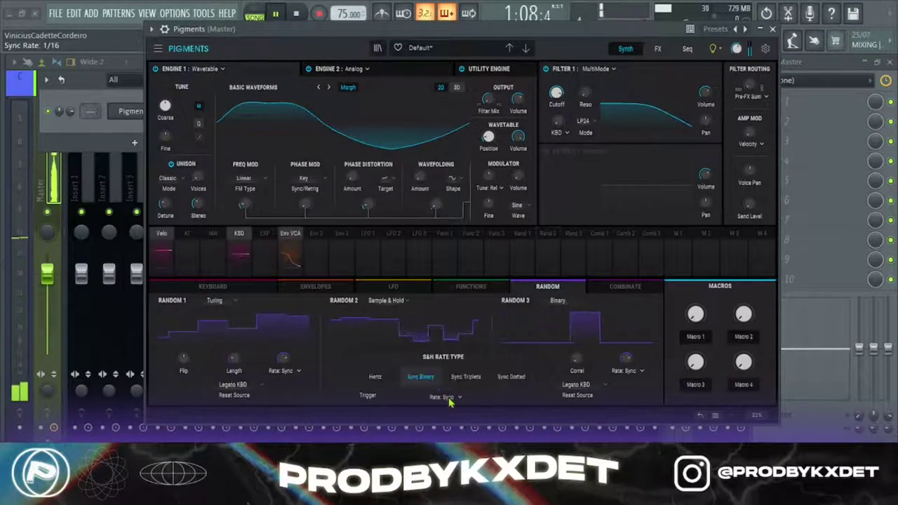
click(376, 377)
drag(445, 385, 433, 352)
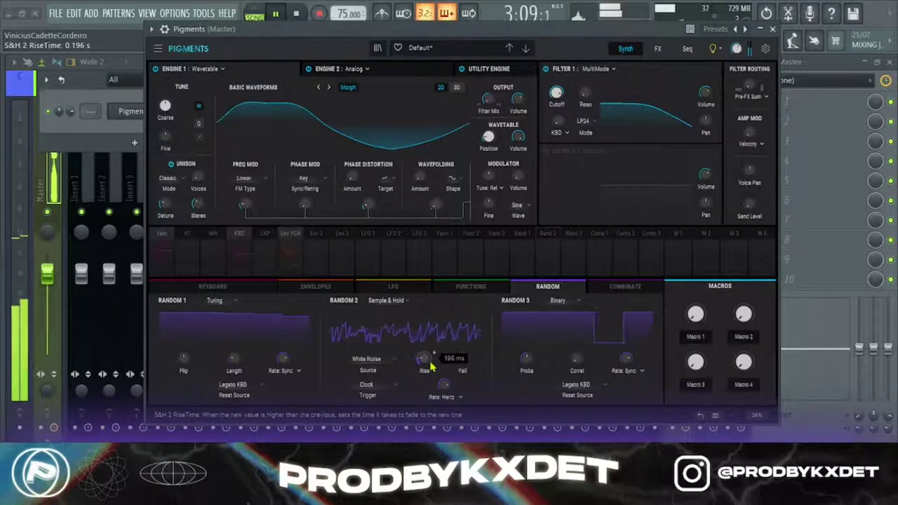
drag(472, 353, 473, 354)
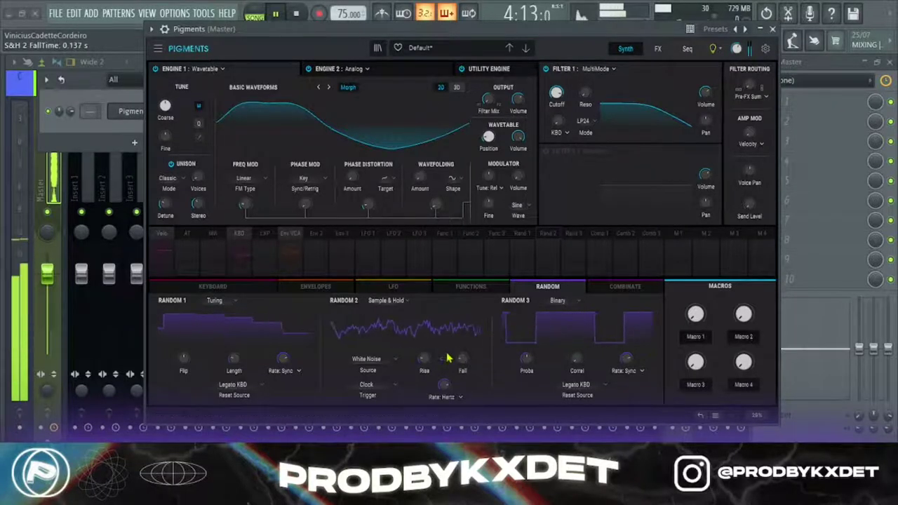
Route Rand 1 with a small modulation amount to the fine tuning of both Engine 1 and Engine 2.
click(521, 244)
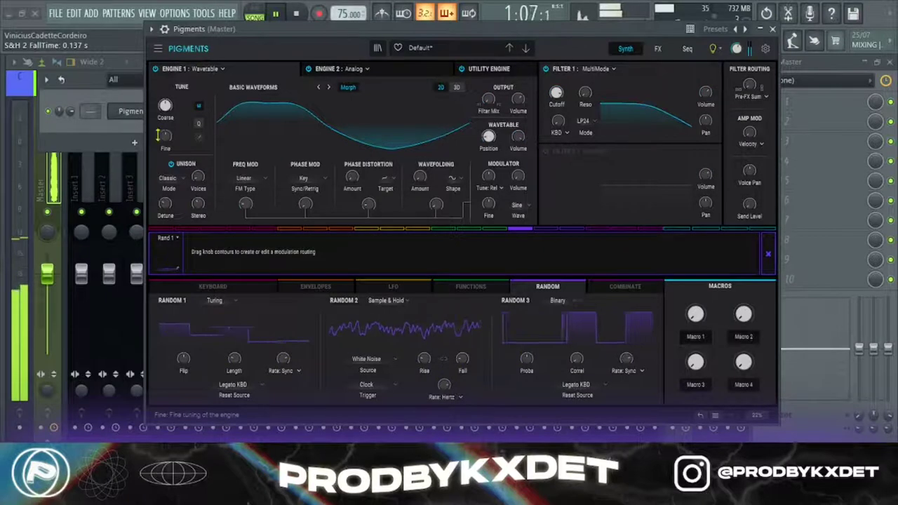
drag(159, 135, 165, 135)
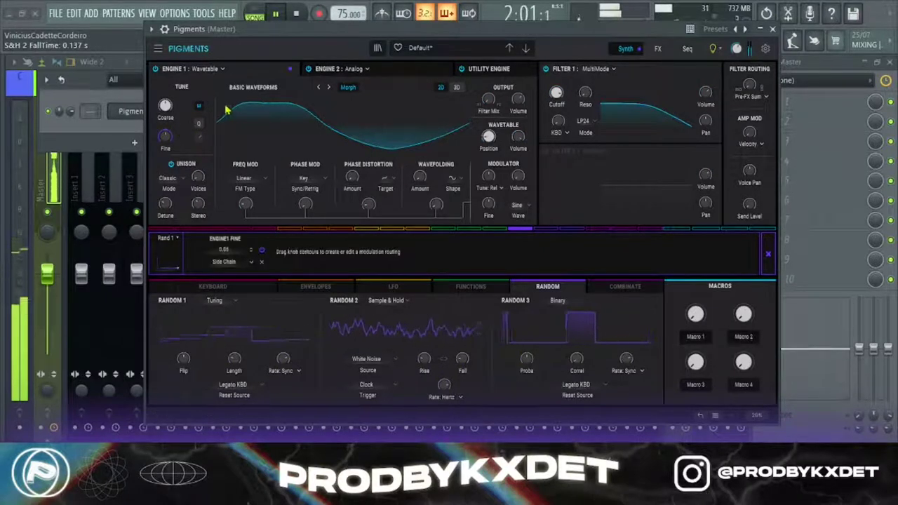
click(386, 71)
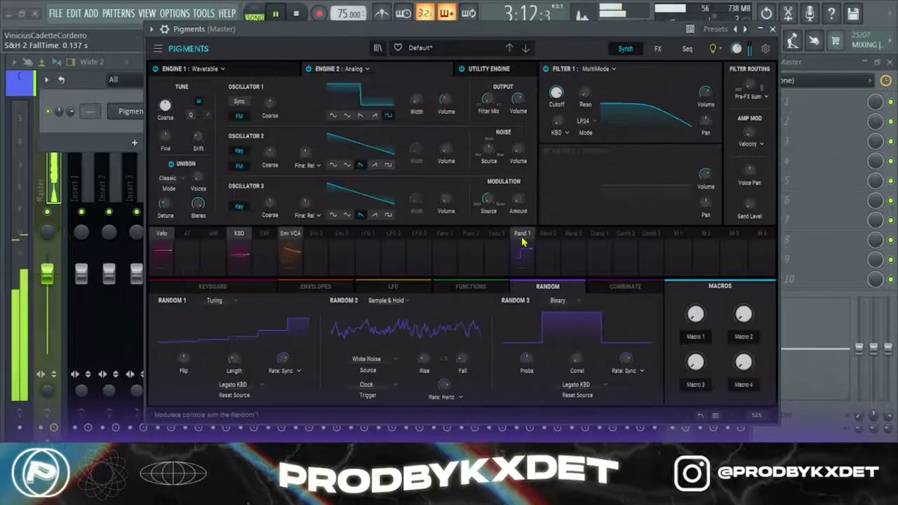
click(522, 242)
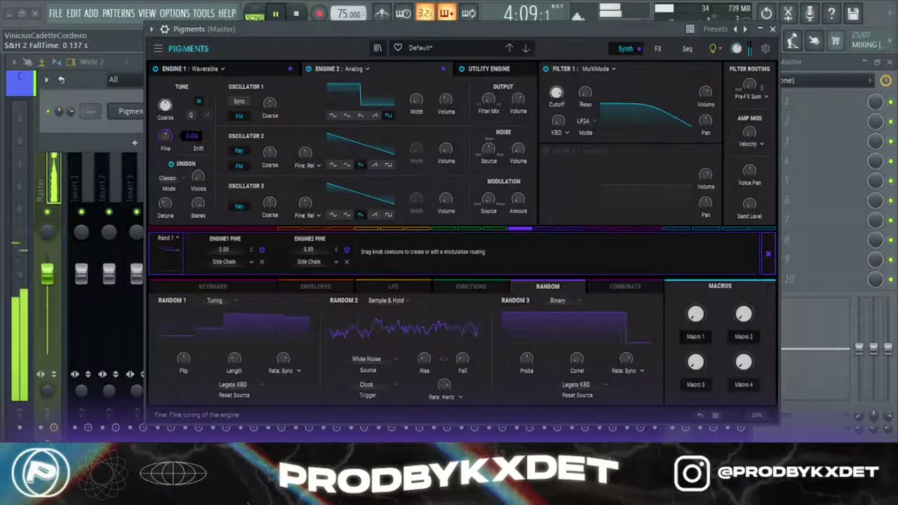
click(768, 253)
Set Engine 2's noise volume to -42.8 dB and show the Utility Engine.
mouse_move(523, 162)
mouse_down()
mouse_move(523, 172)
mouse_move(517, 146)
mouse_move(530, 146)
mouse_move(518, 140)
mouse_move(518, 158)
mouse_up()
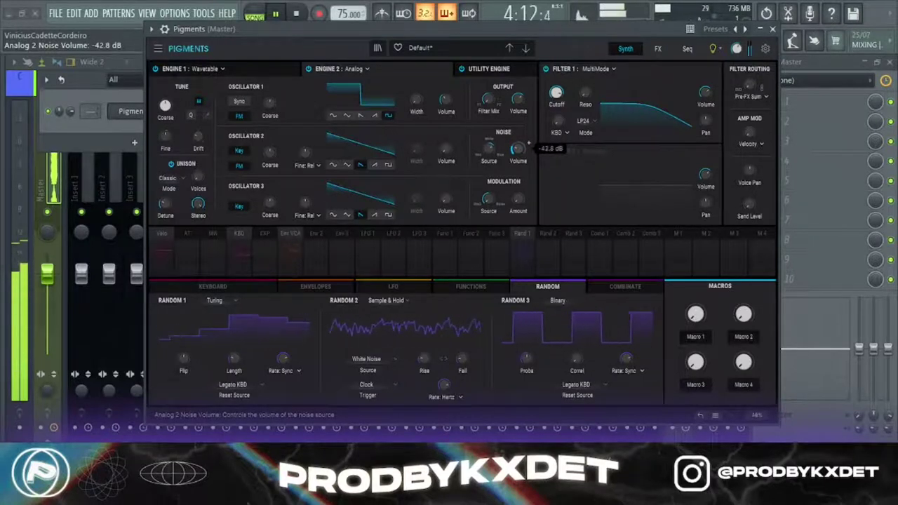
click(493, 73)
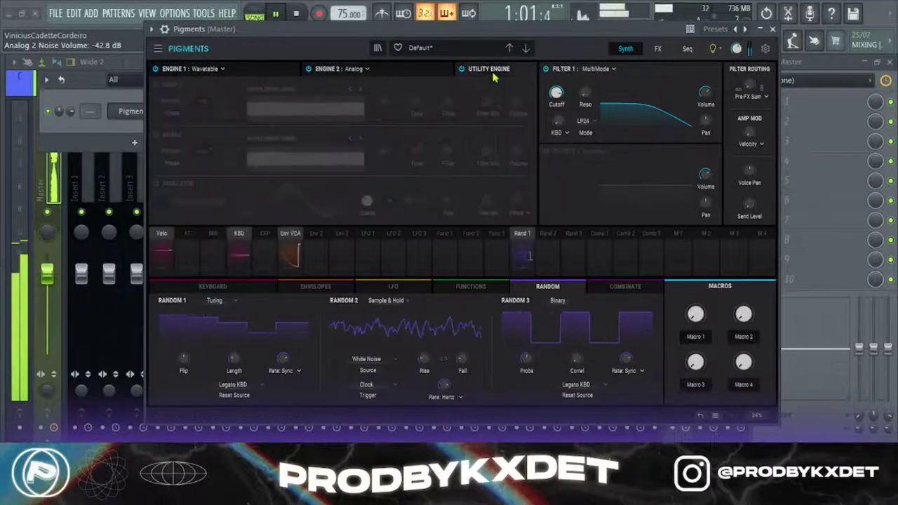
Raise the velocity amp modulation amount and set the voice send level to -21.0 dB.
click(656, 50)
click(625, 49)
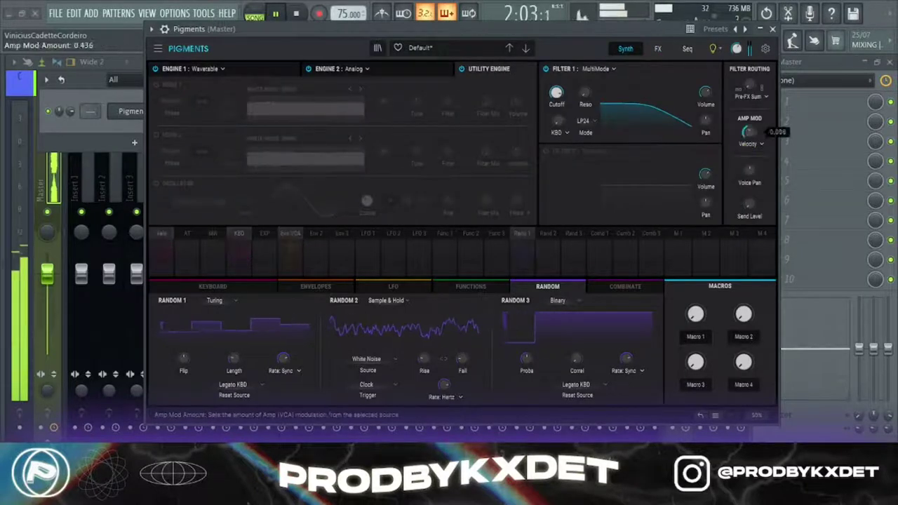
drag(750, 202, 751, 195)
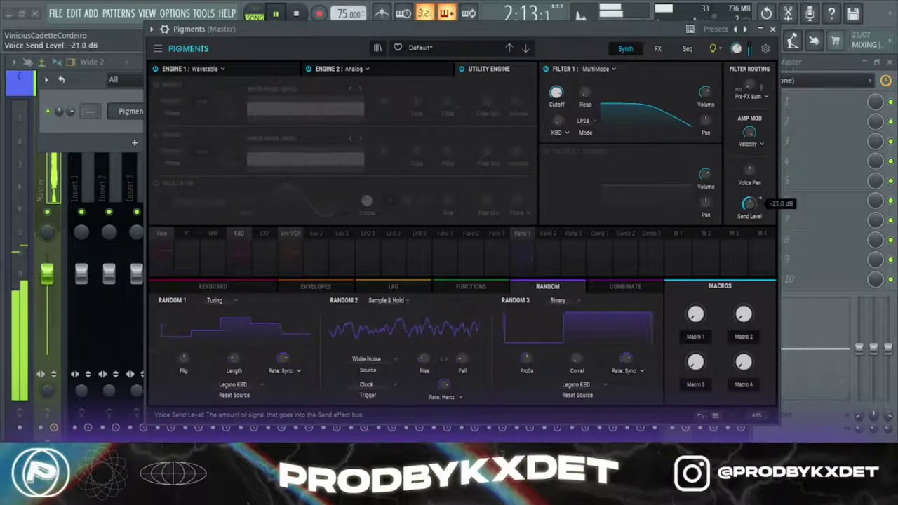
Set the AUX reverb's decay to 0.242 and its size to 1.23.
click(658, 48)
click(256, 188)
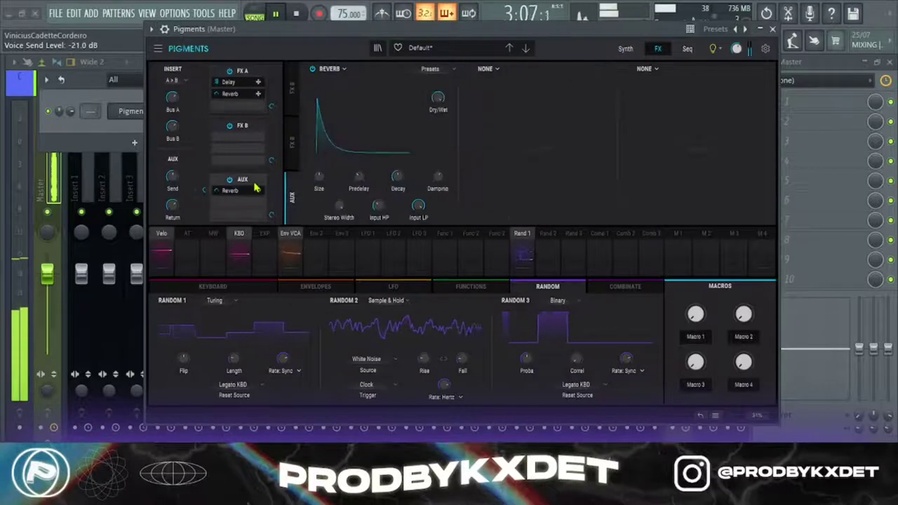
drag(379, 205, 398, 177)
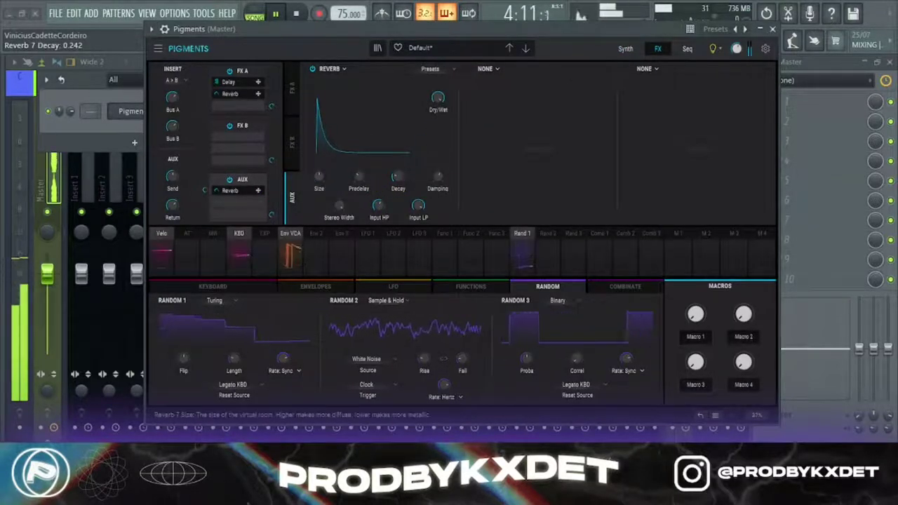
drag(320, 176, 319, 174)
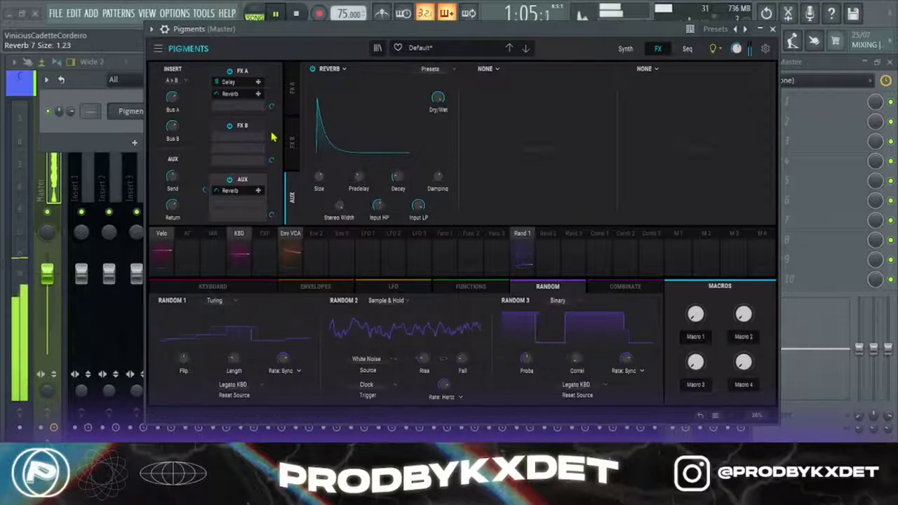
Remove the Delay and Reverb effects from the FX A bus.
click(292, 78)
click(328, 69)
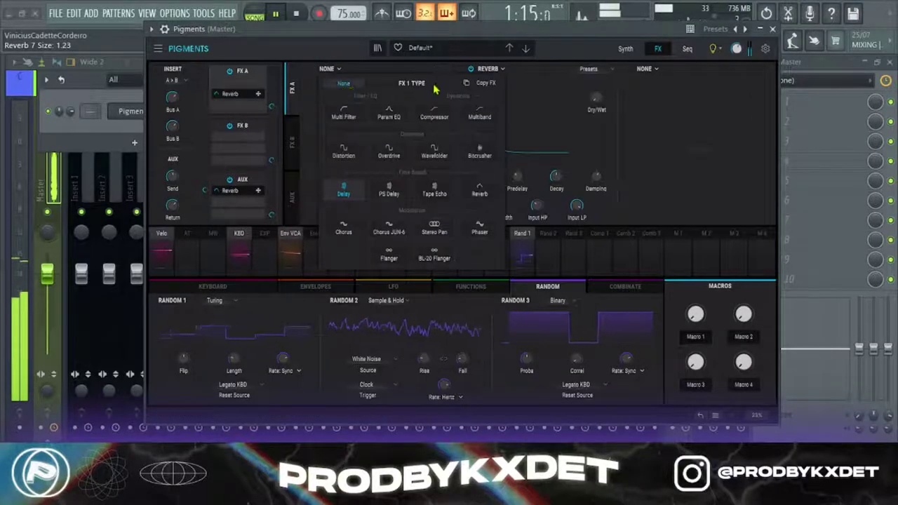
click(342, 82)
click(488, 69)
click(501, 83)
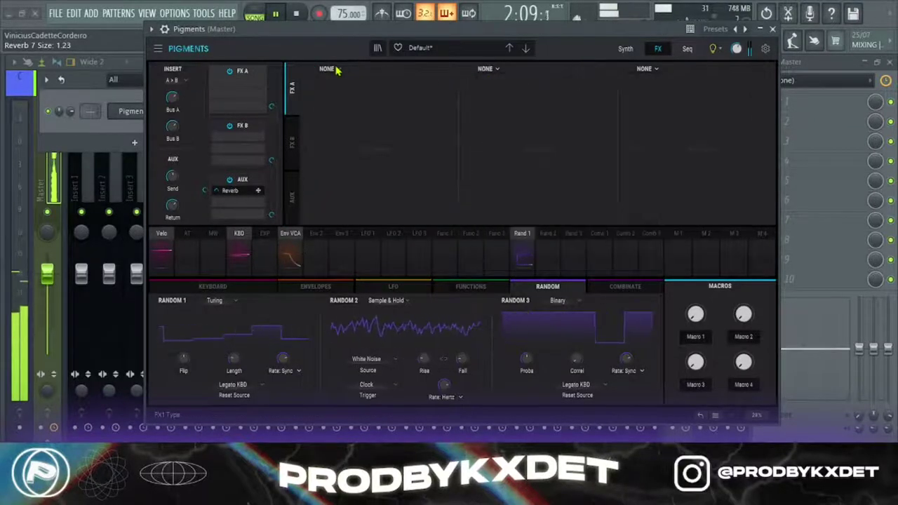
Add a Chorus to the first FX A slot and set its delay to 2.47 ms.
click(330, 69)
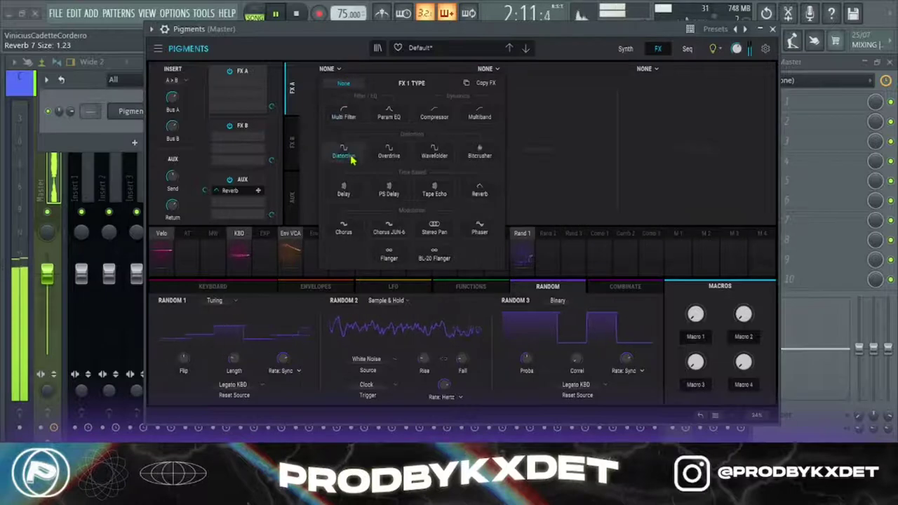
click(344, 225)
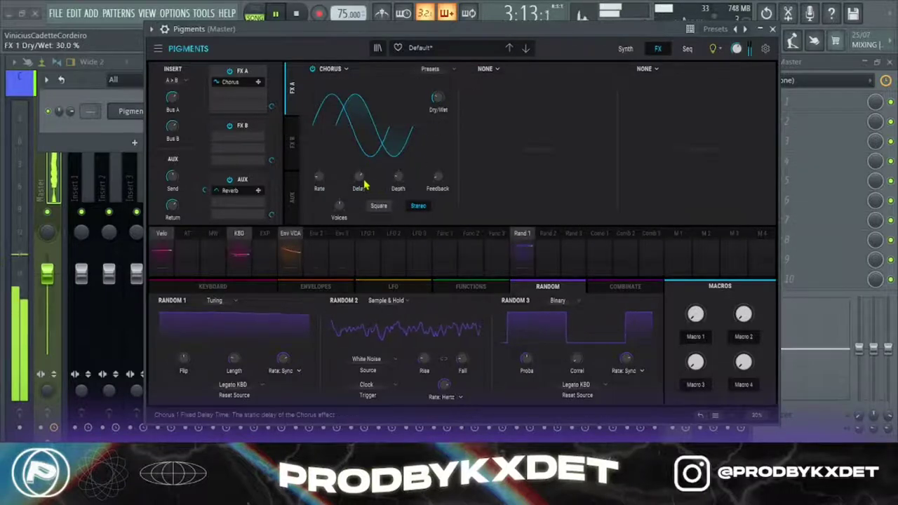
mouse_move(359, 177)
mouse_down()
mouse_move(359, 169)
mouse_move(359, 183)
mouse_up()
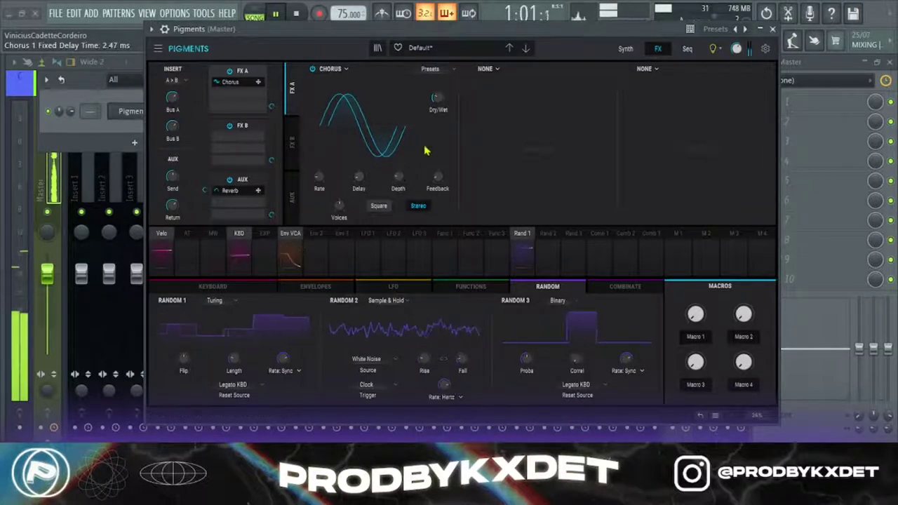
Return to the Synth page and shift the plugin window slightly upward.
click(625, 48)
drag(619, 31, 617, 25)
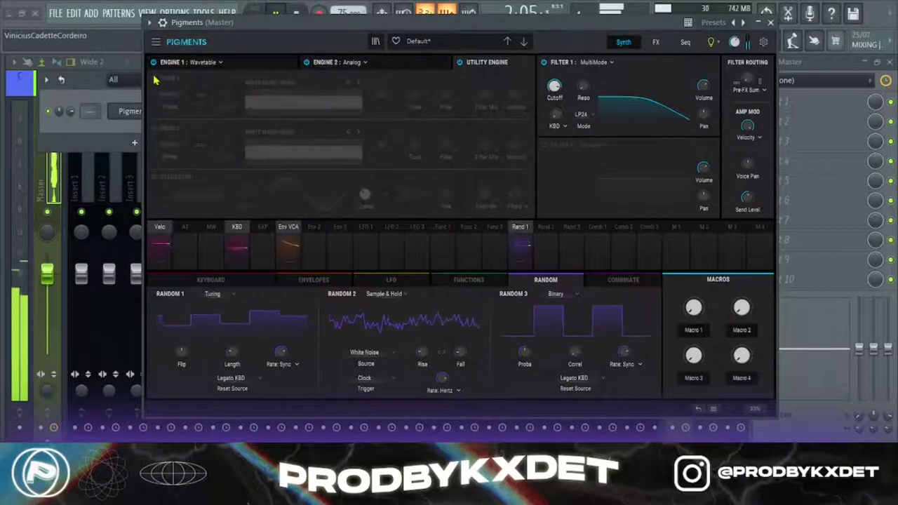
Enable Noise 2 in the Utility Engine and load the Kick Room sample from the Transients category.
click(154, 129)
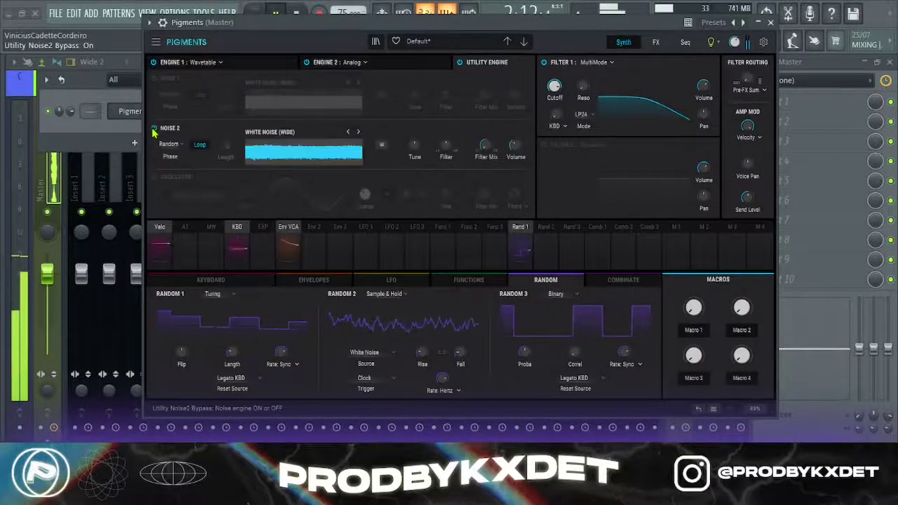
click(302, 136)
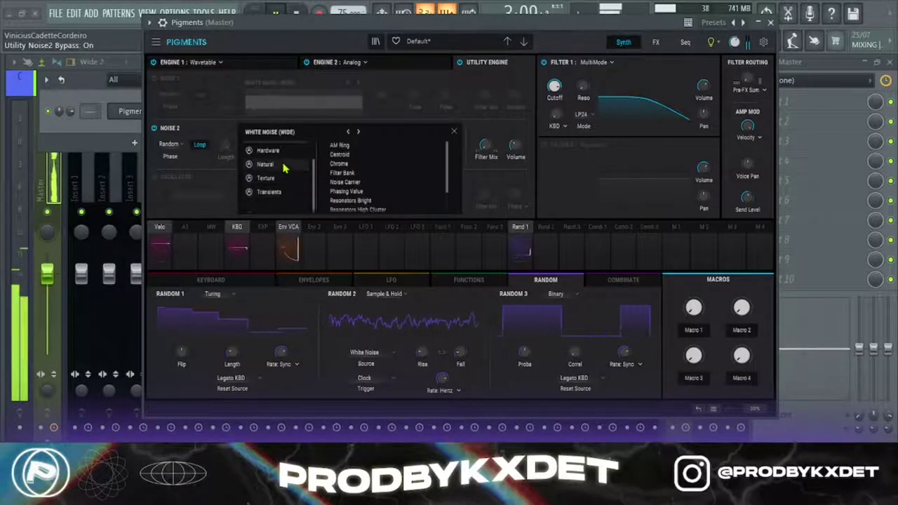
click(284, 194)
click(353, 192)
scroll(355, 193, down, 1)
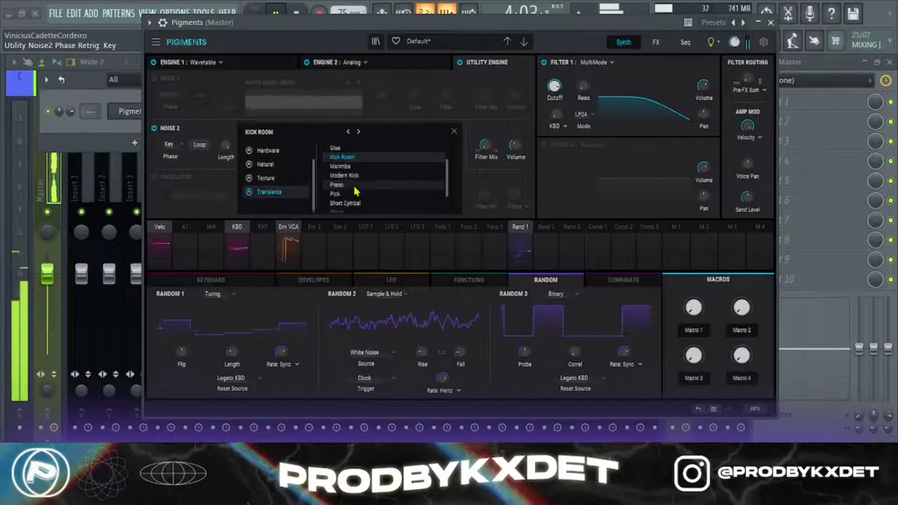
click(455, 132)
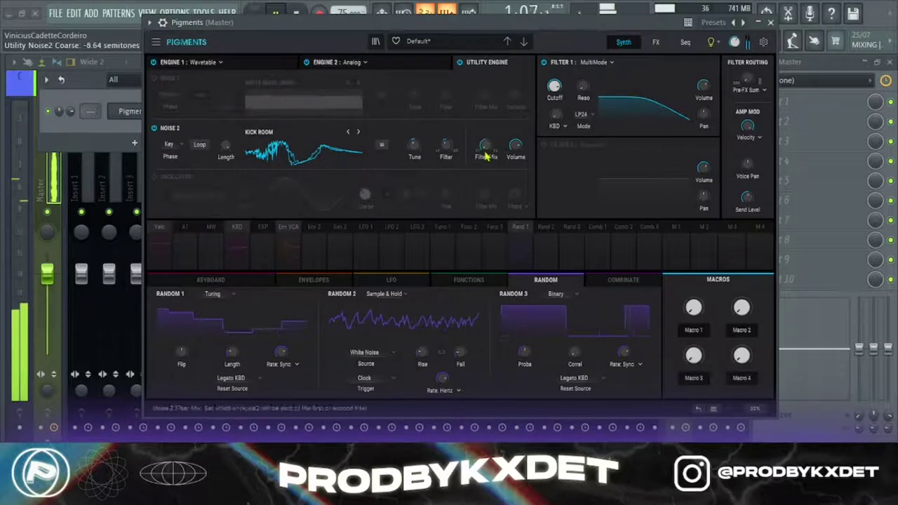
Lower the Noise 2 tuning to about -11 semitones and set its volume to -22.8 dB.
scroll(516, 145, down, 2)
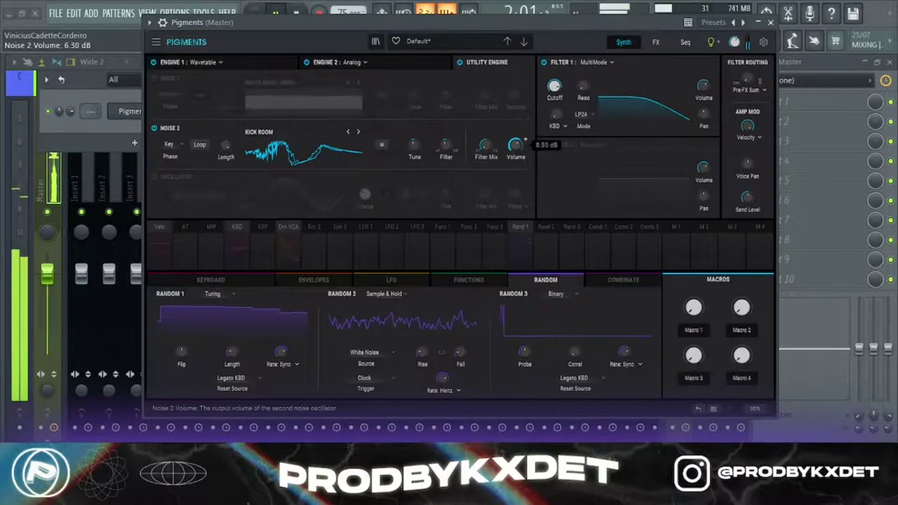
scroll(515, 145, down, 10)
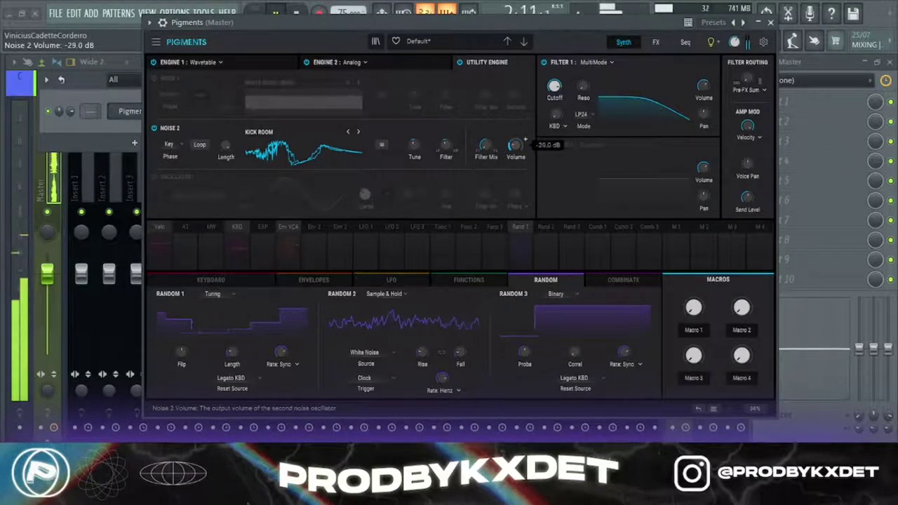
scroll(516, 145, up, 3)
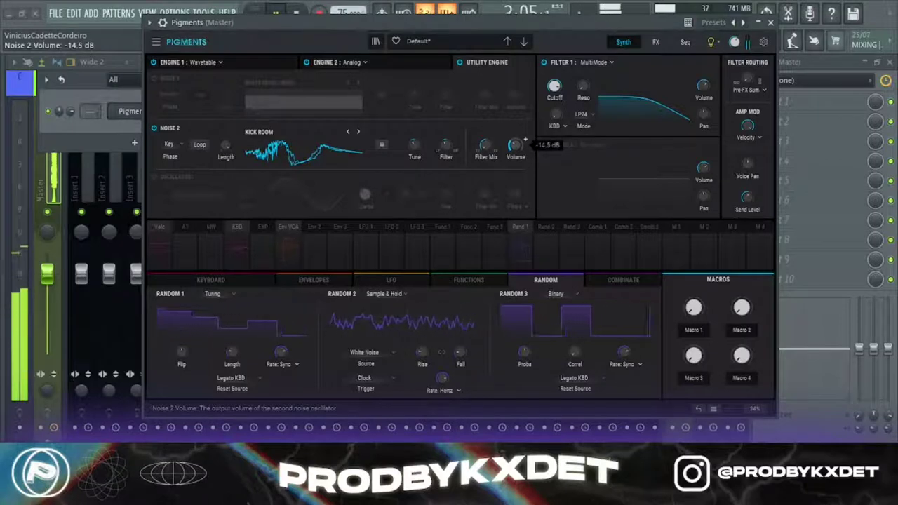
scroll(420, 144, down, 5)
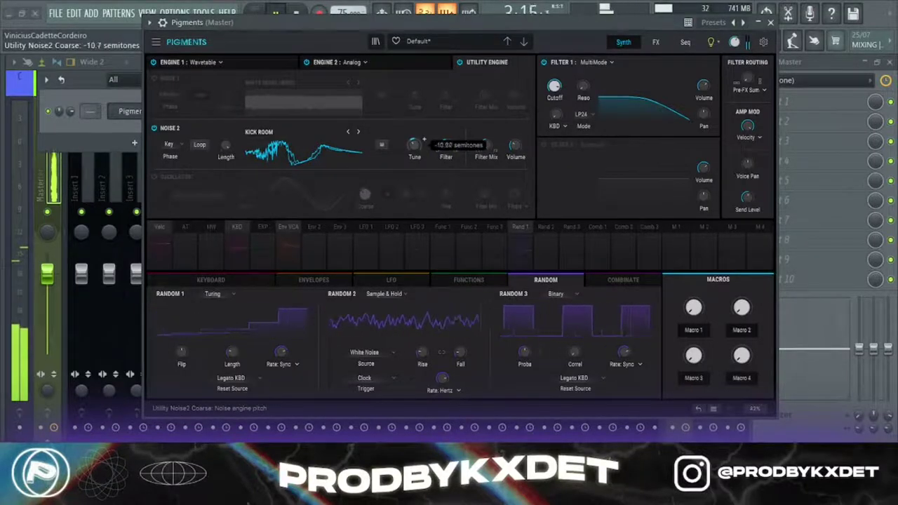
drag(415, 145, 415, 148)
drag(517, 150, 516, 160)
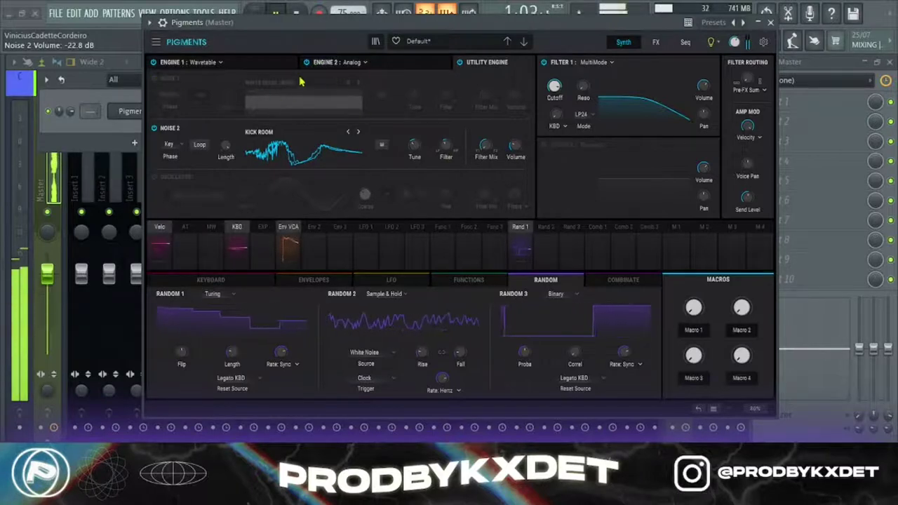
Enable Noise 1, browse the noise categories and load Tape Wheel 1955 from the Hardware category.
click(154, 79)
click(280, 82)
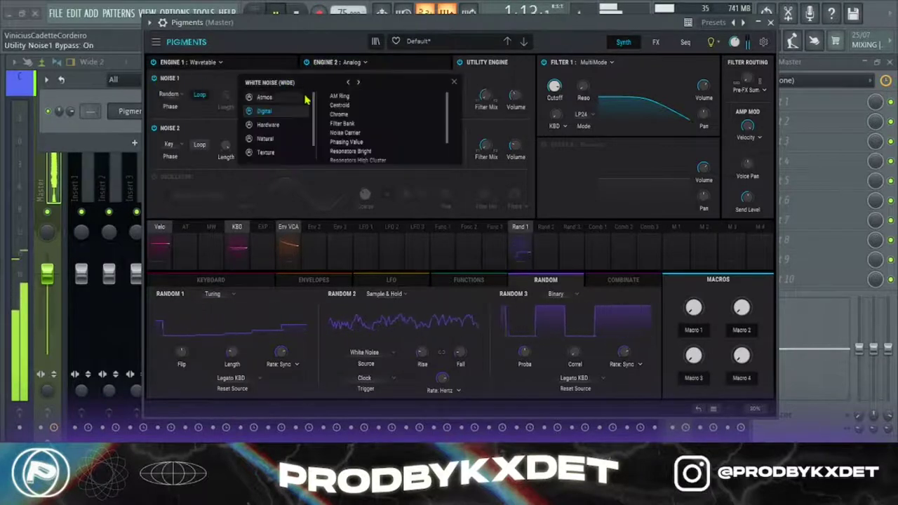
scroll(372, 137, down, 2)
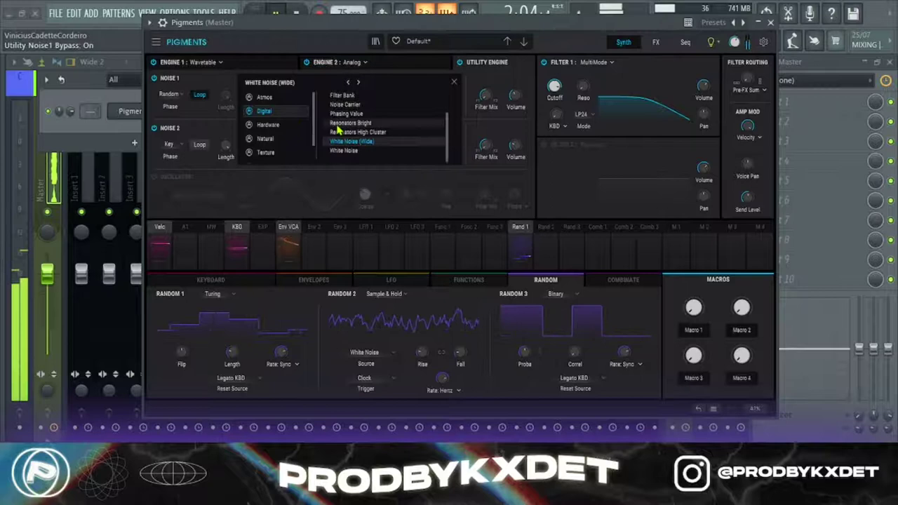
click(274, 98)
click(267, 124)
click(267, 138)
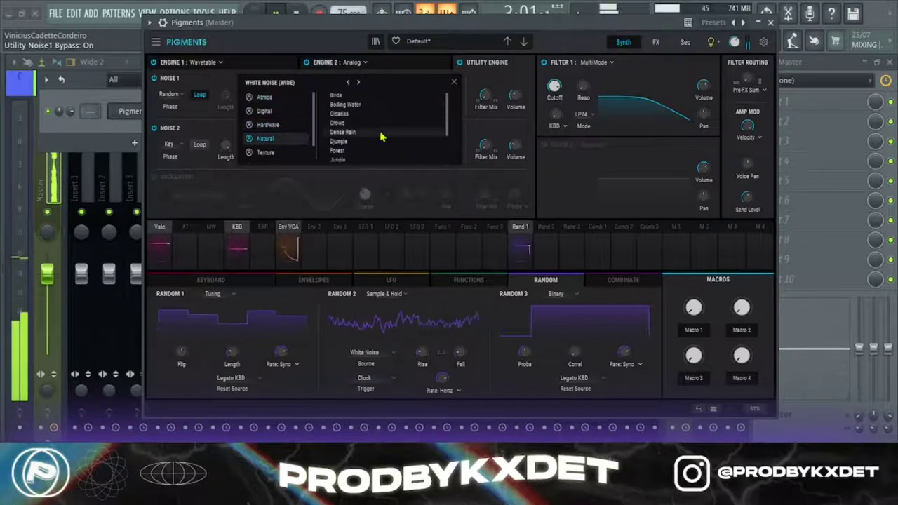
scroll(379, 137, down, 3)
click(267, 124)
scroll(421, 129, down, 3)
click(387, 142)
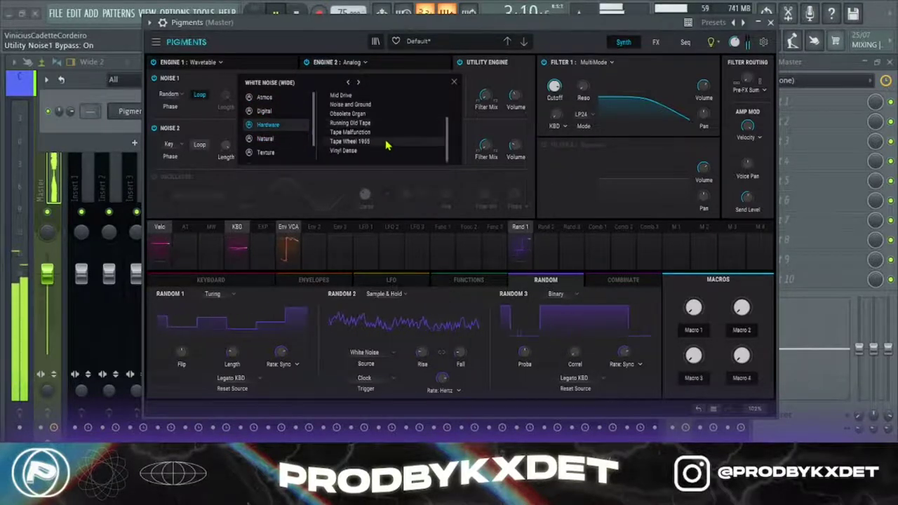
click(454, 82)
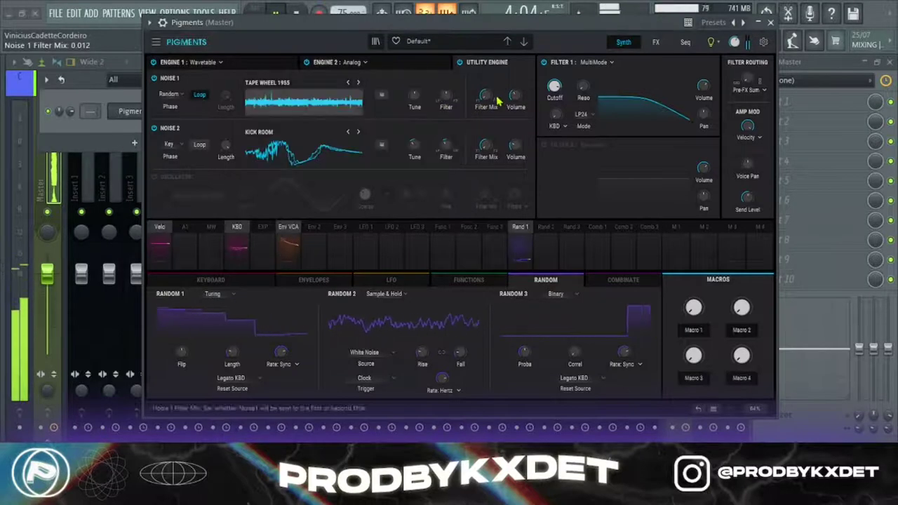
Set the Noise 1 volume to -23.8 dB and return to the Engine 1 wavetable settings.
drag(516, 96, 516, 94)
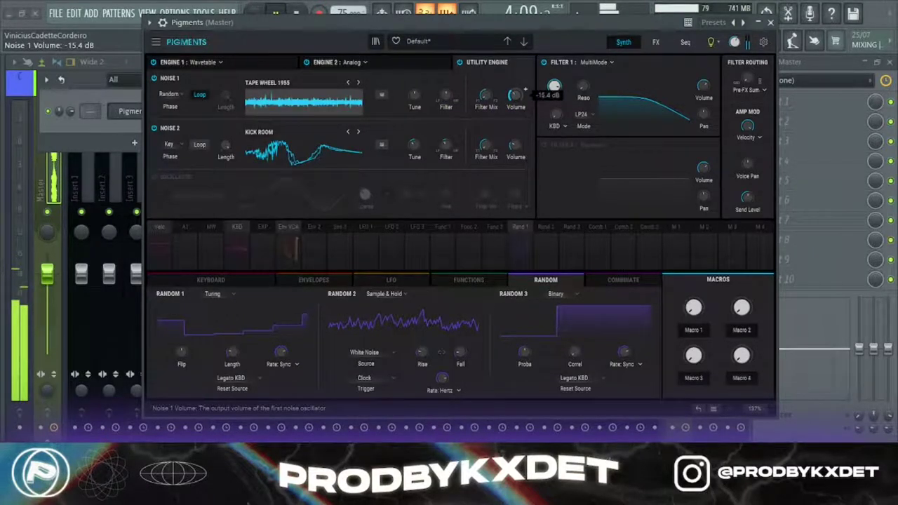
drag(516, 93, 516, 105)
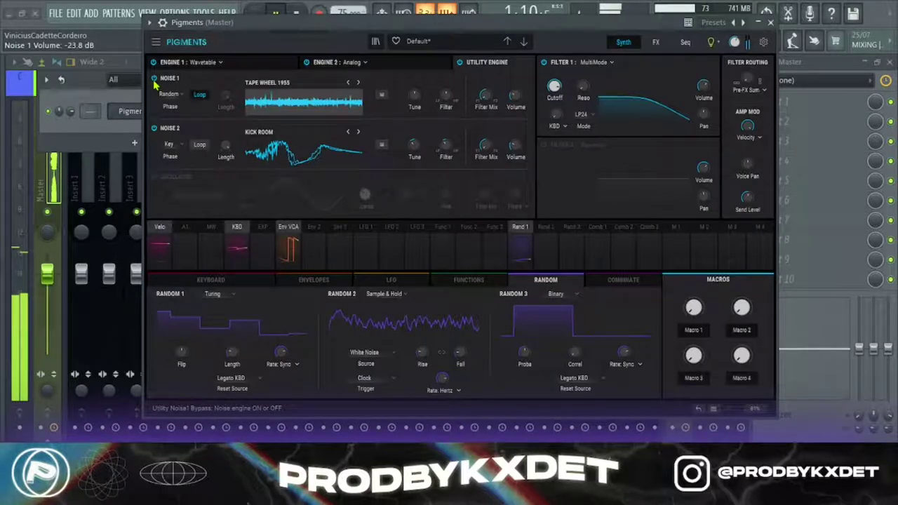
click(184, 62)
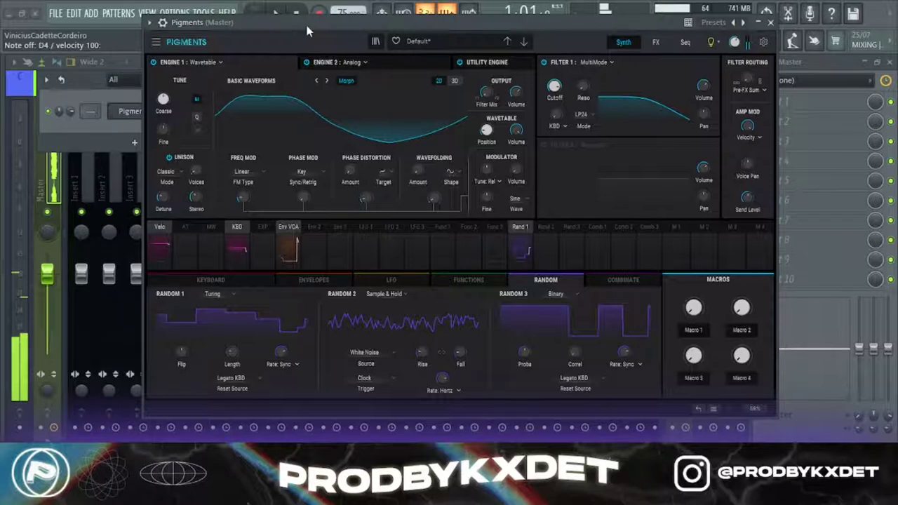
Reshape Function 1 into a rising ramp and lower the Filter 1 cutoff to 2380 Hz.
drag(555, 86, 555, 87)
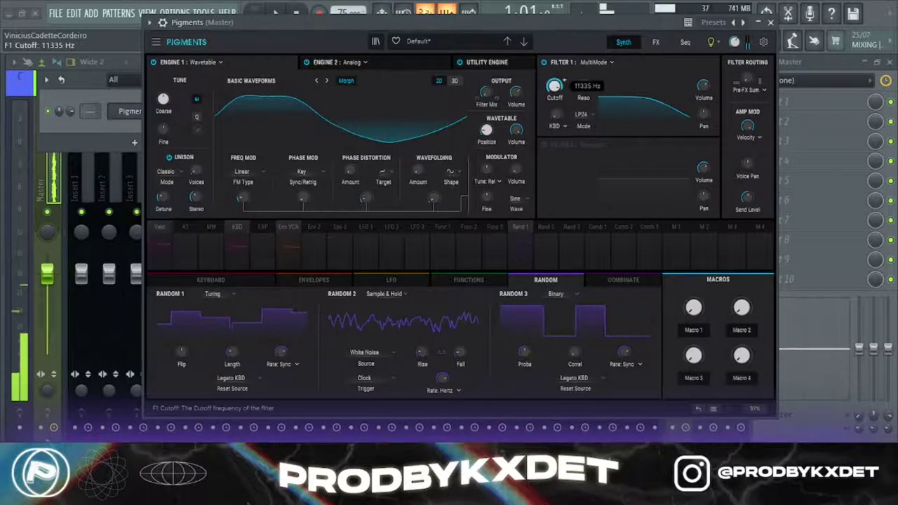
click(469, 279)
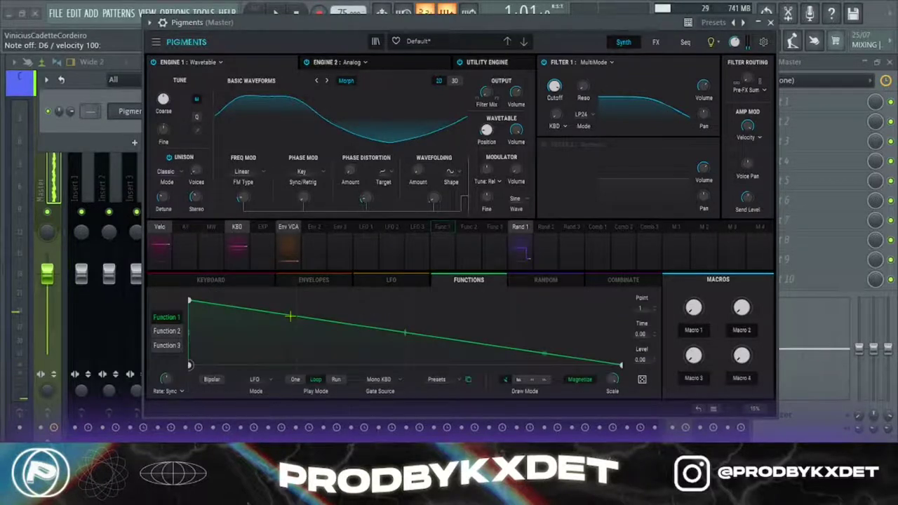
drag(194, 304, 664, 284)
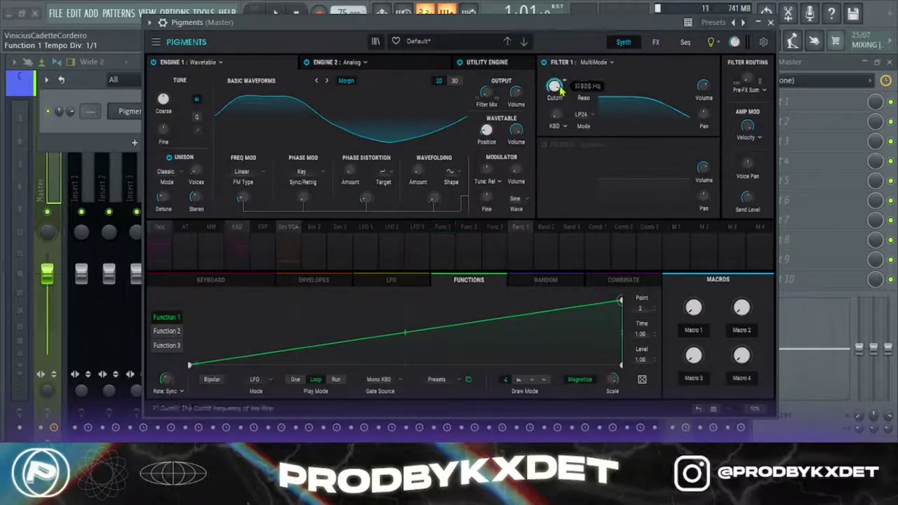
drag(560, 90, 559, 119)
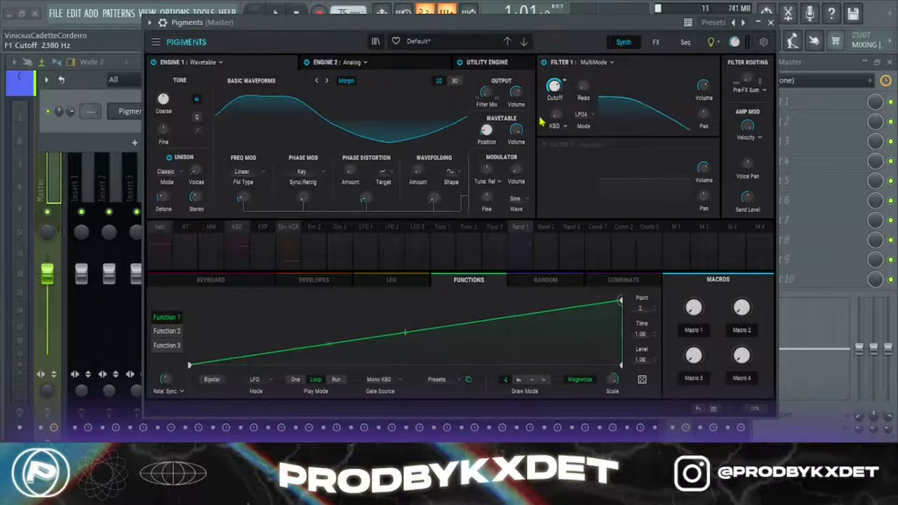
Modulate the Filter 1 cutoff with Function 1 by 0.23, audition it and set the function's play mode to One.
click(442, 232)
drag(554, 85, 554, 84)
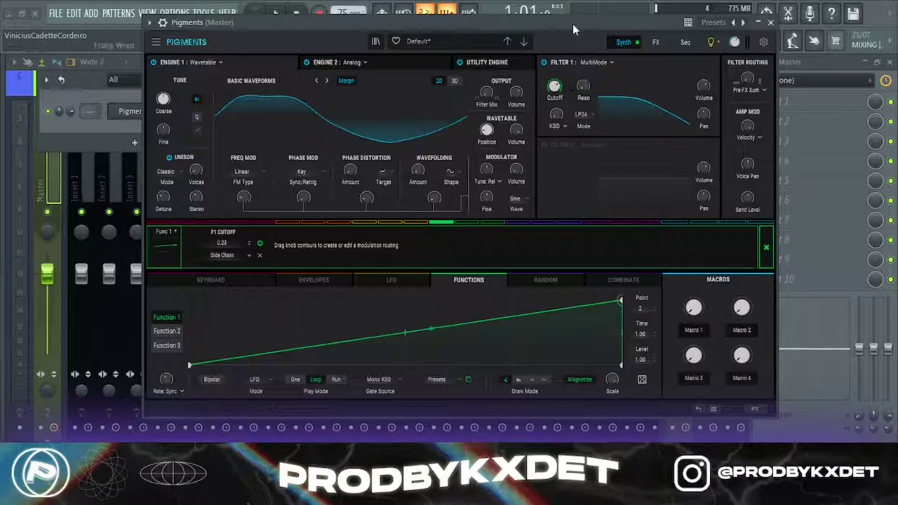
key(space)
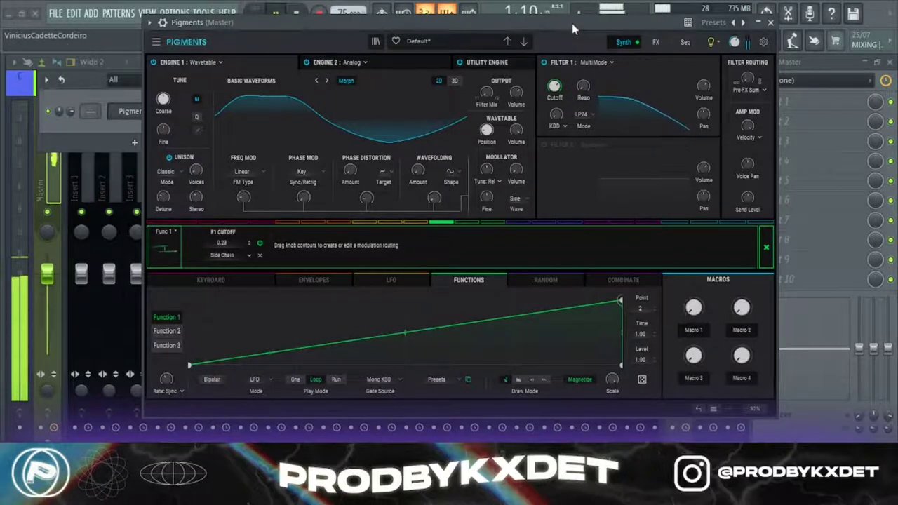
click(343, 383)
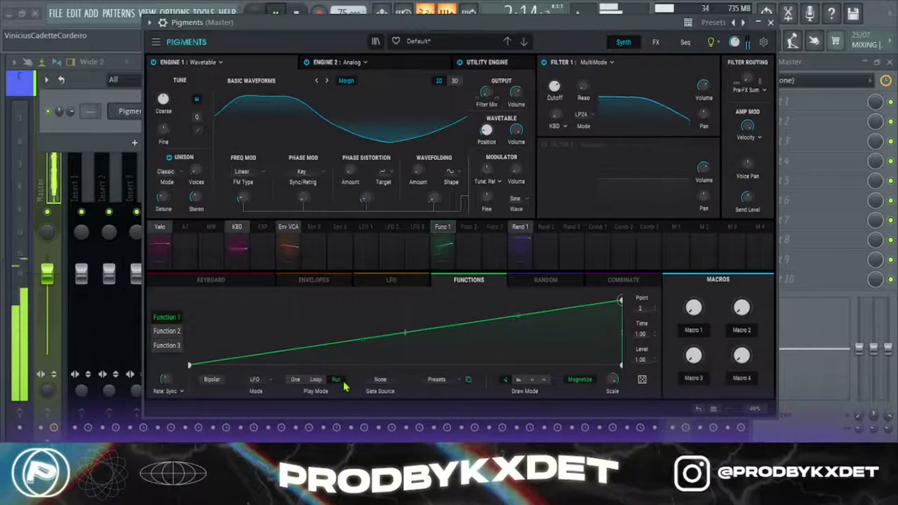
click(315, 380)
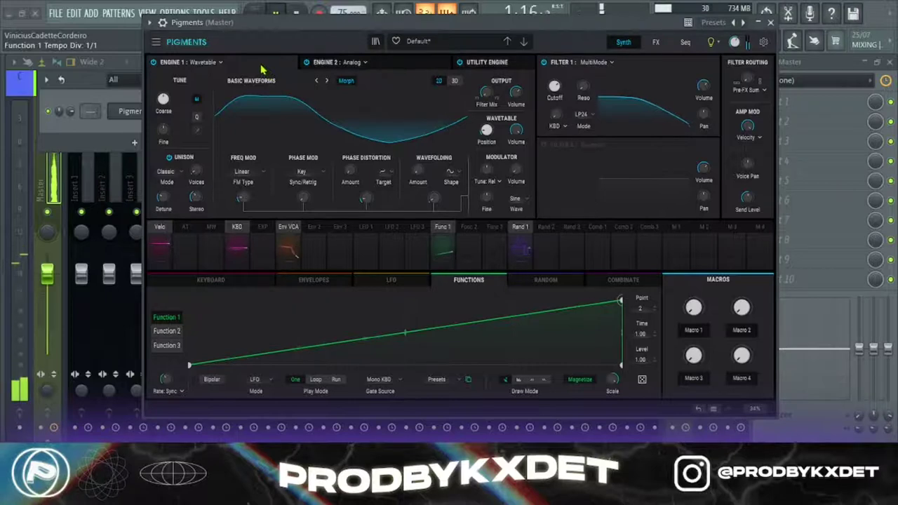
Set the Env 2 decay to 74 ms and assign Env 2 to Engine 2's modulation amount at 0.00.
click(403, 67)
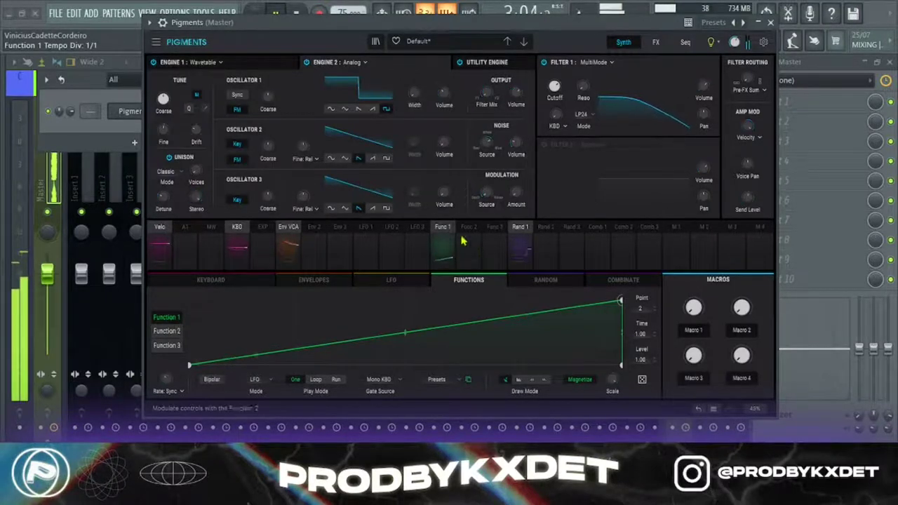
click(303, 283)
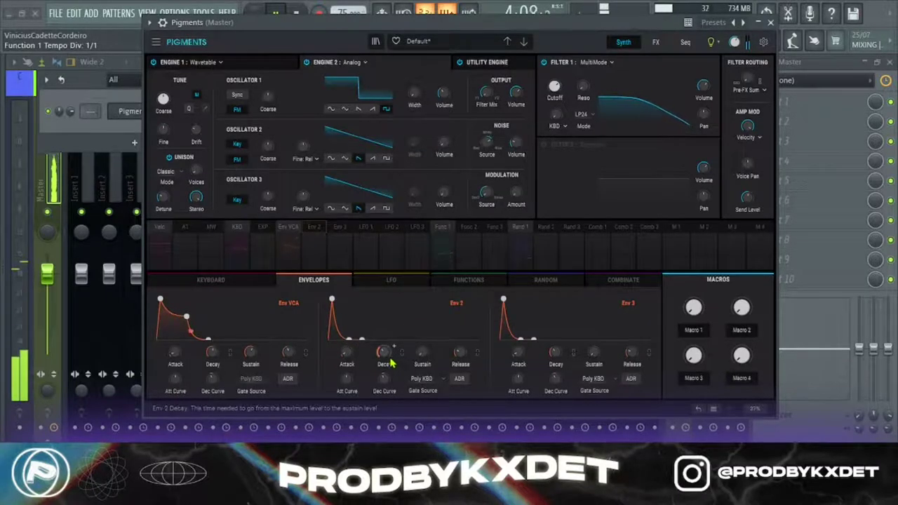
mouse_move(391, 363)
drag(394, 348, 391, 355)
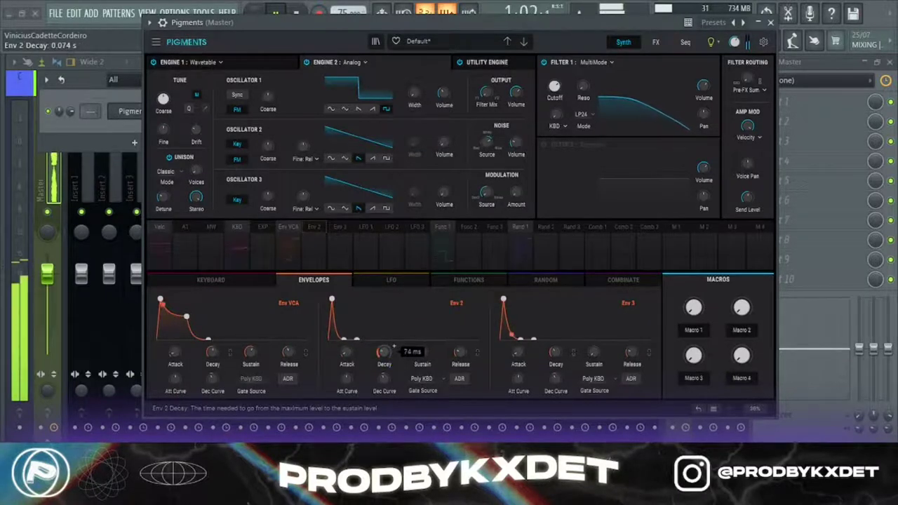
click(326, 228)
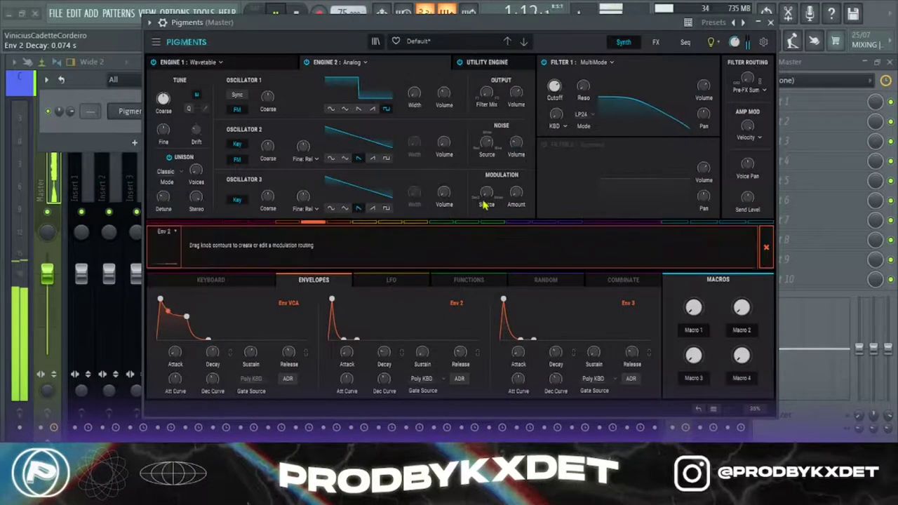
mouse_move(515, 196)
mouse_down()
mouse_move(516, 175)
mouse_move(516, 199)
mouse_up()
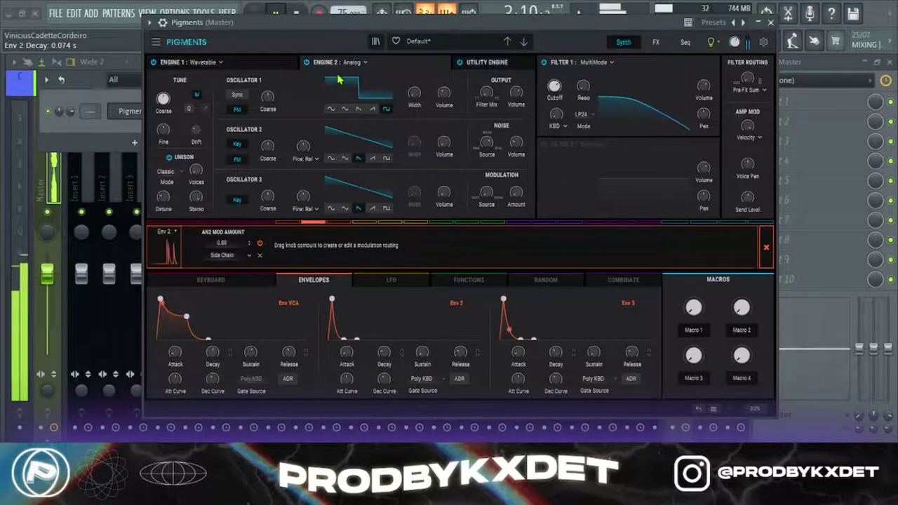
Modulate Engine 1 with Env 2, setting FM amount to 0.21, phase distortion amount to 0.09 and fold amount to 0.14.
click(281, 69)
drag(244, 197, 242, 186)
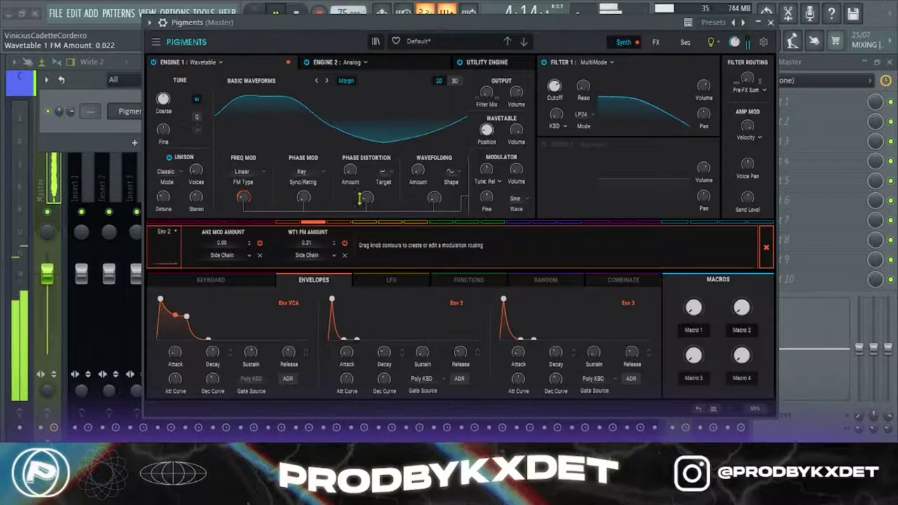
mouse_move(366, 196)
mouse_down()
mouse_move(367, 187)
mouse_move(366, 195)
mouse_up()
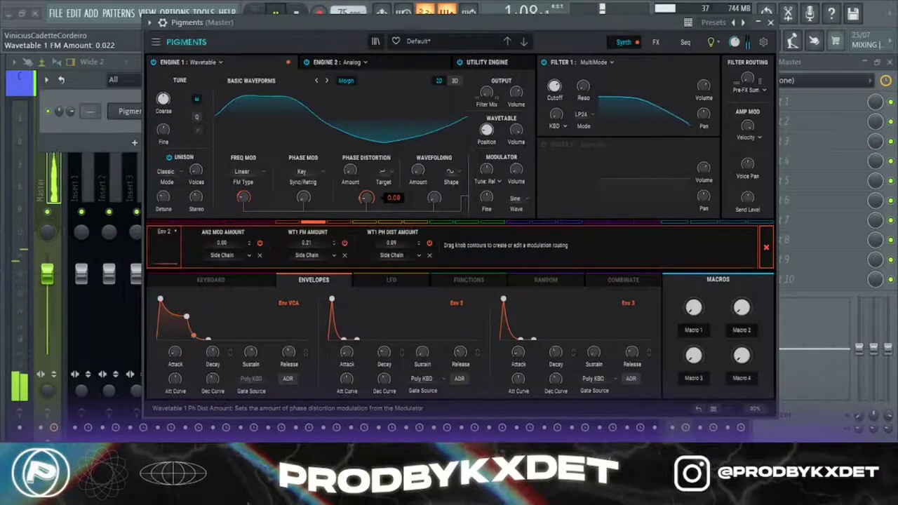
drag(435, 198, 434, 187)
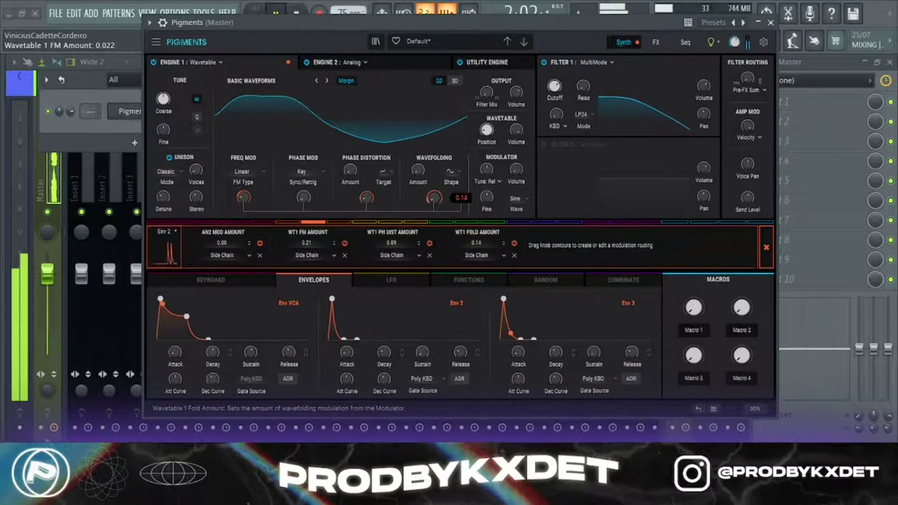
click(766, 247)
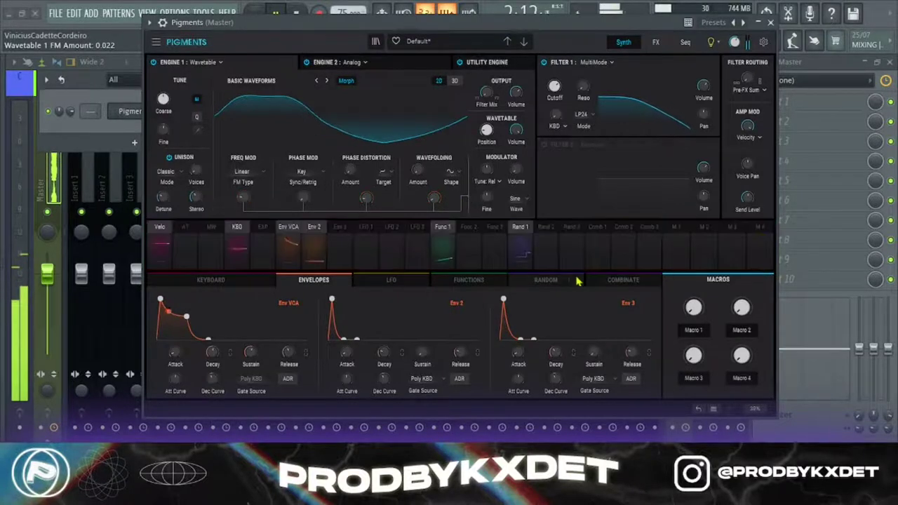
Remove Random 1's fine-tuning modulation and use Random 2 instead, at 0.08 on Engine 1 and 0.18 on Engine 2.
click(547, 281)
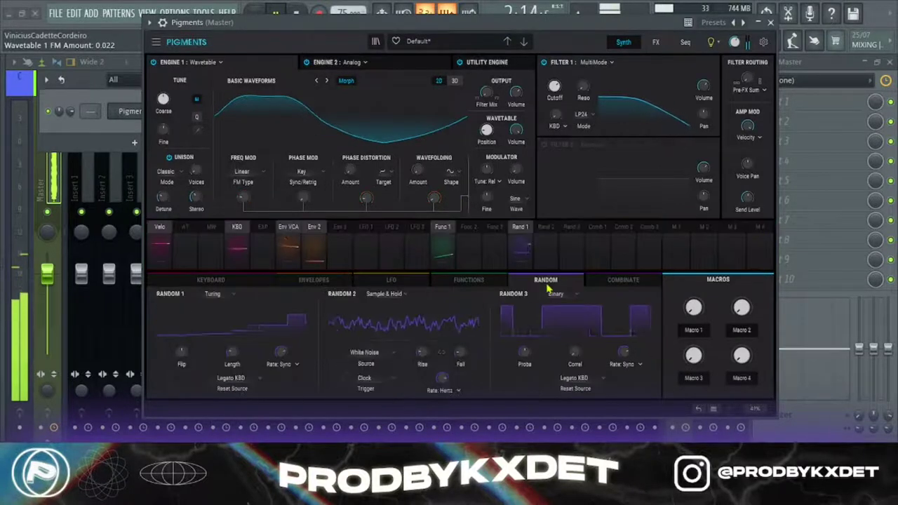
click(522, 232)
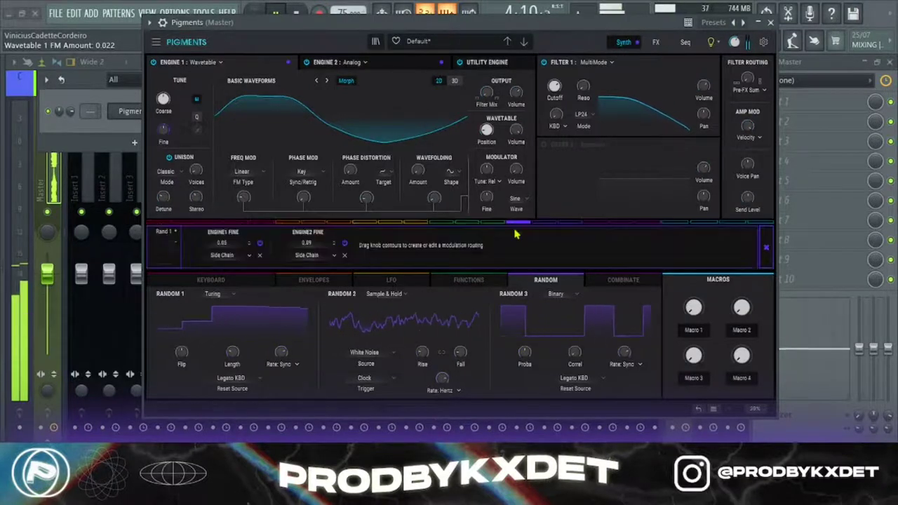
click(540, 223)
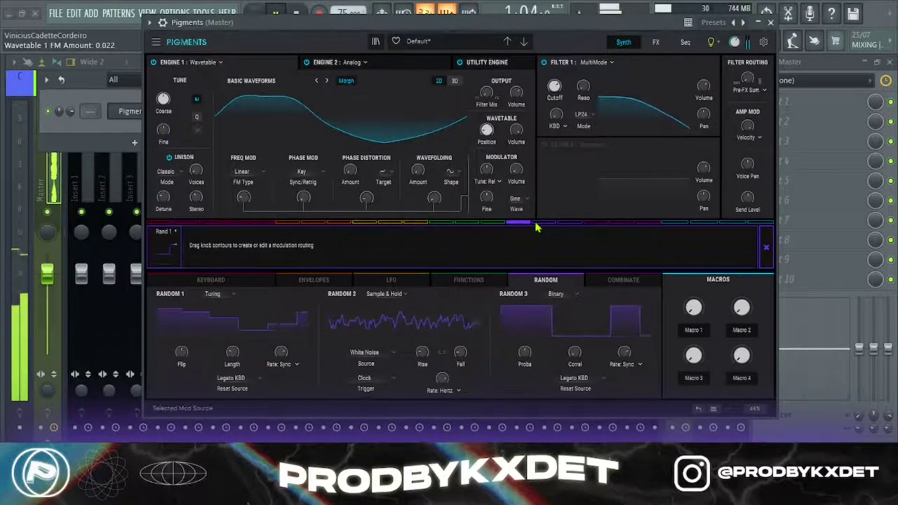
drag(163, 129, 164, 125)
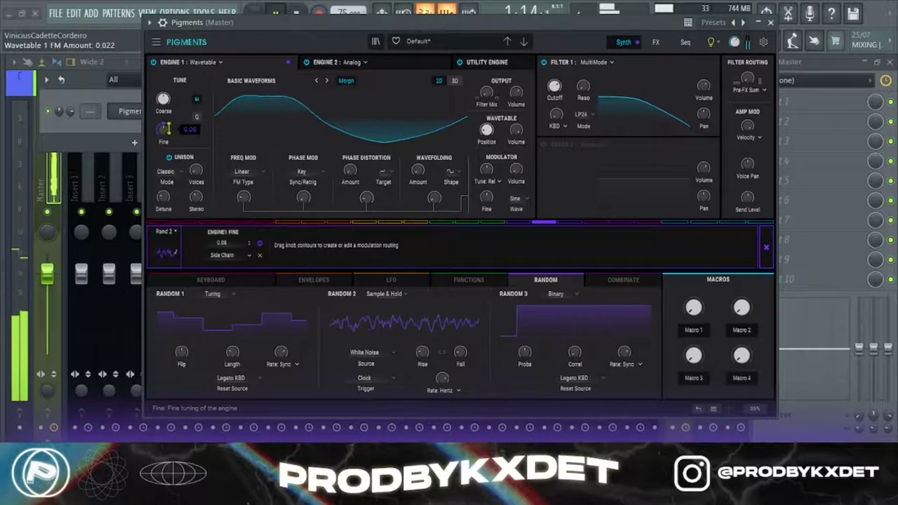
click(390, 65)
drag(167, 120, 167, 106)
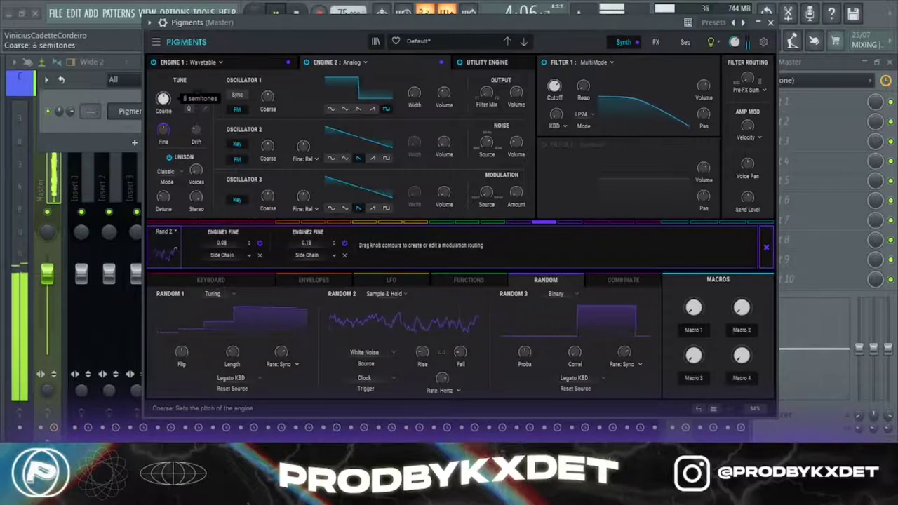
Adjust Engine 2's coarse tuning and set its Oscillator 1 volume to -21.7 dB.
drag(163, 99, 163, 90)
mouse_move(446, 98)
drag(446, 99, 447, 92)
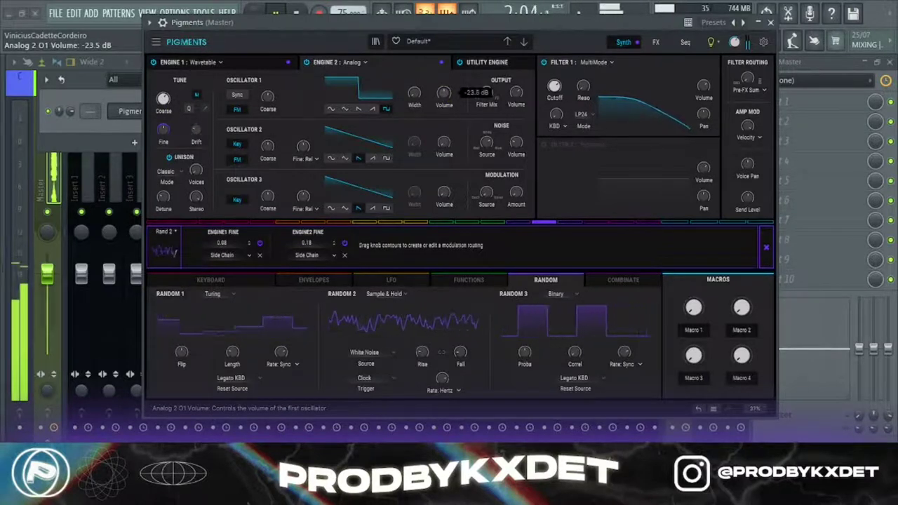
drag(444, 93, 443, 90)
Set Random 2's modulation of Engine 1's fine tuning to 0.12.
click(267, 66)
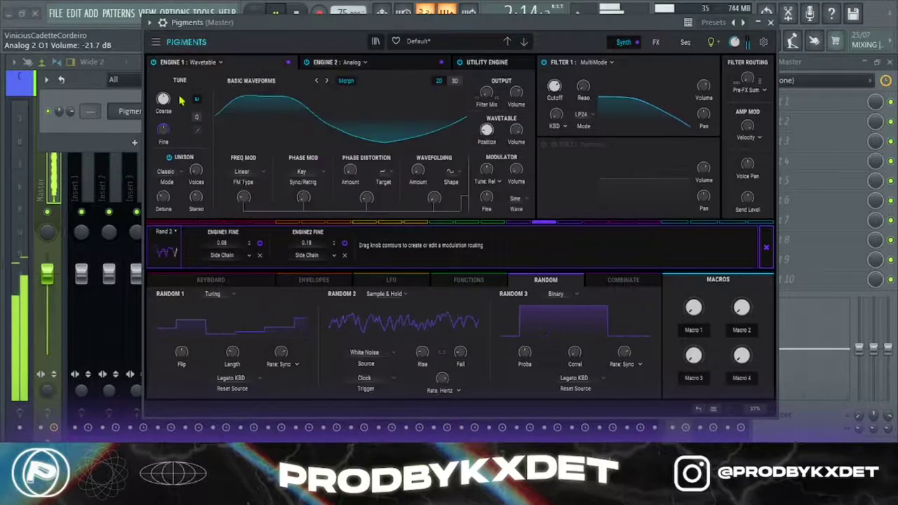
drag(164, 129, 163, 127)
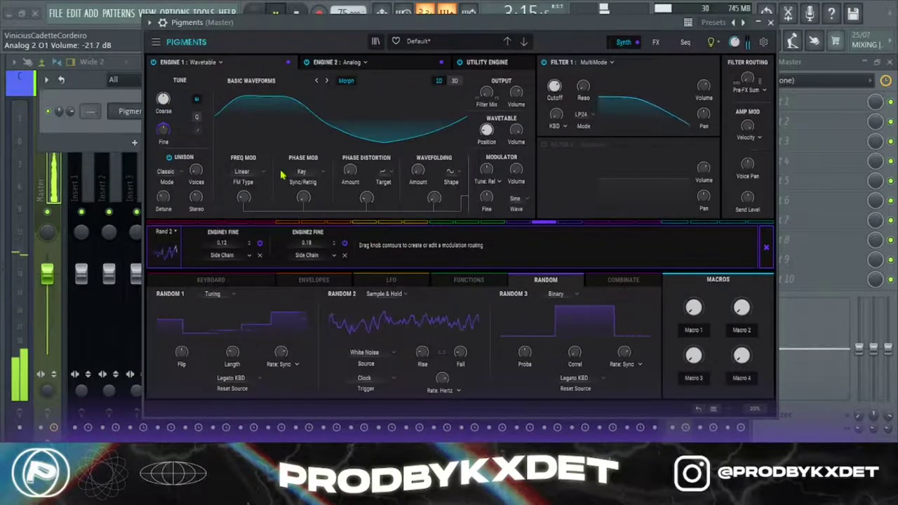
click(767, 250)
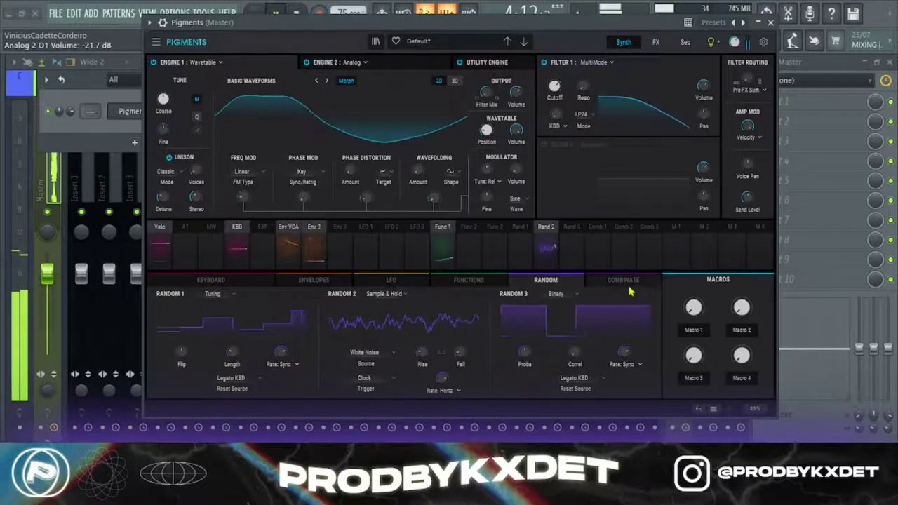
Modulate the Filter 1 resonance with Random 2 by 0.26.
click(546, 226)
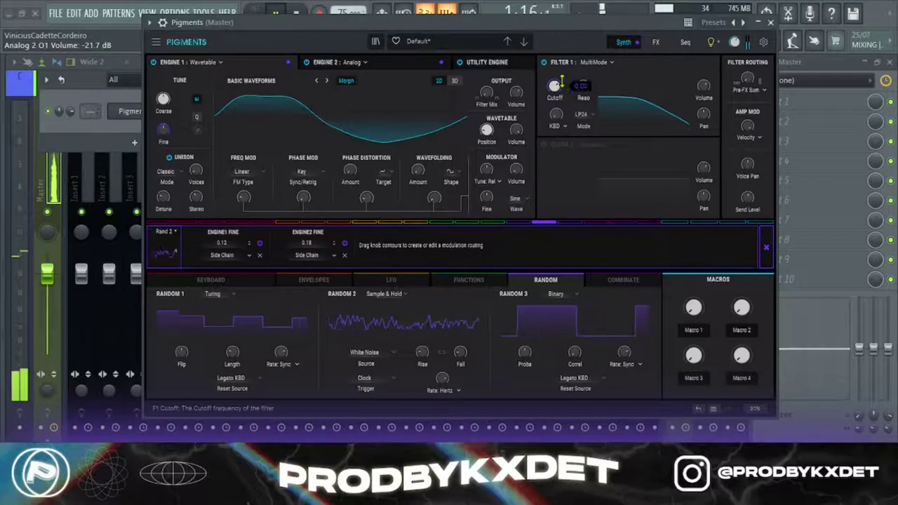
mouse_move(579, 83)
mouse_down()
mouse_move(579, 74)
mouse_move(579, 82)
mouse_up()
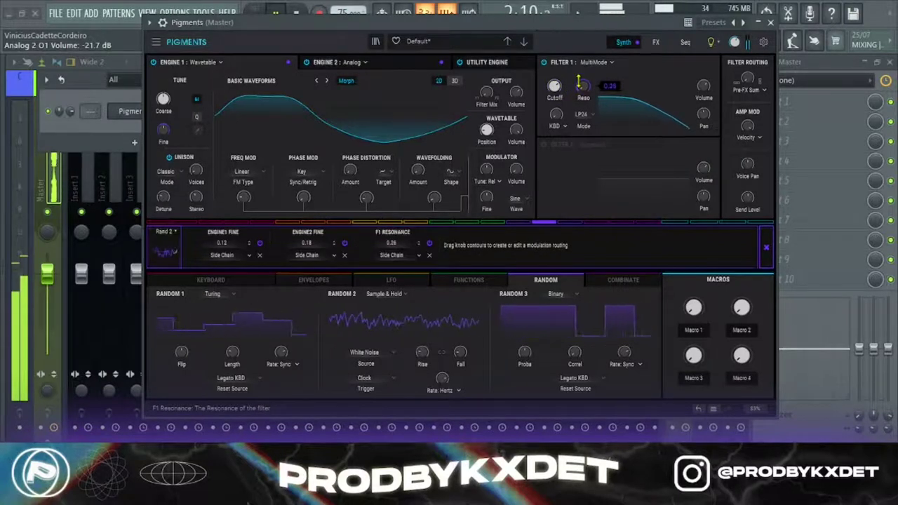
click(766, 247)
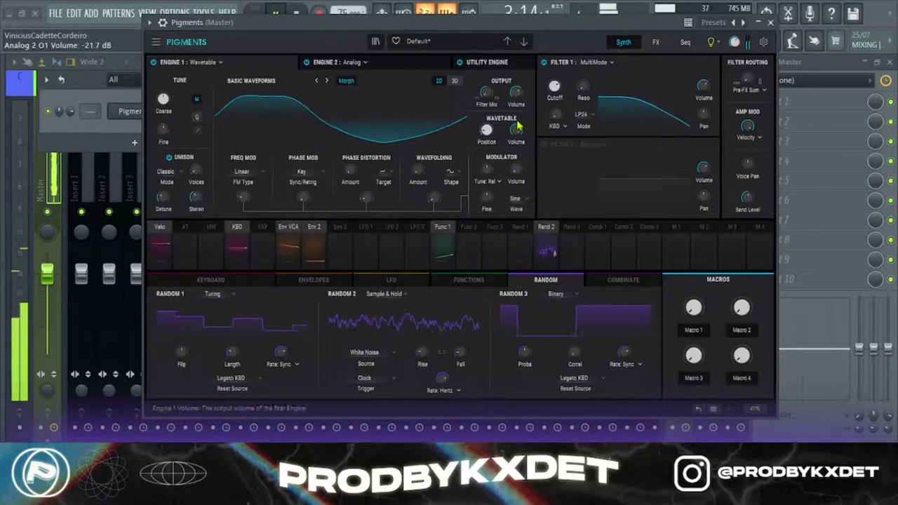
Modulate the output volumes with Random 2, by 0.05 on Engine 1 and 0.06 on Engine 2.
click(546, 228)
drag(516, 91, 517, 87)
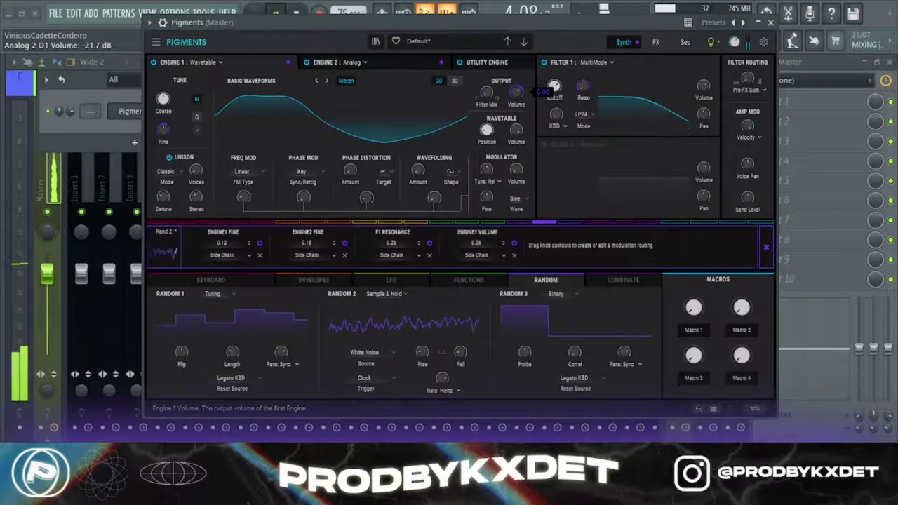
click(404, 65)
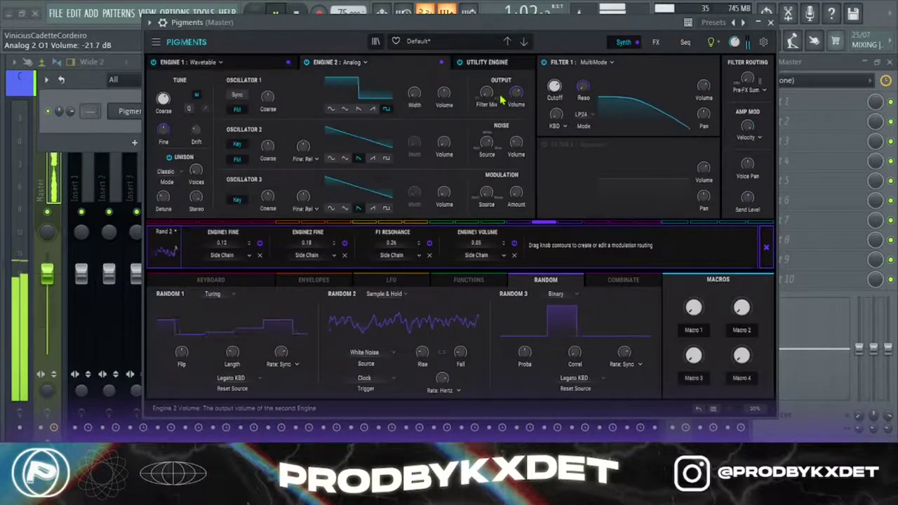
drag(516, 92, 517, 87)
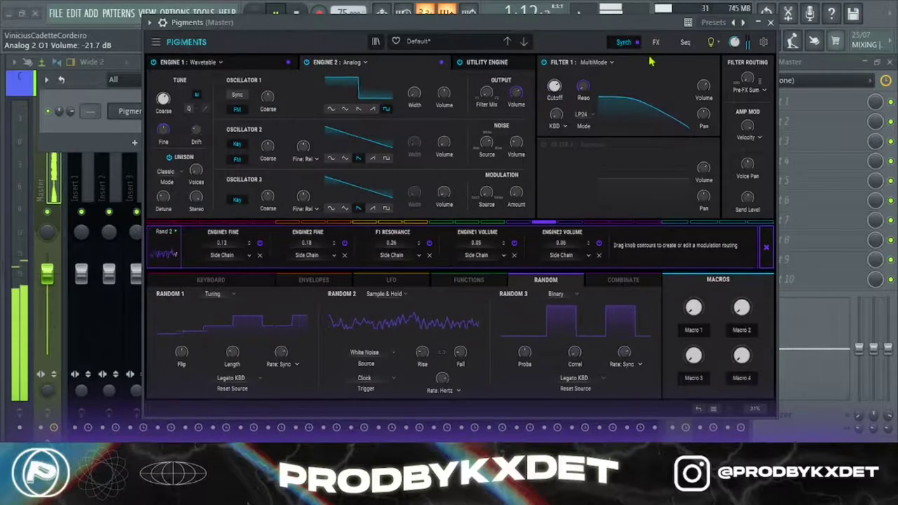
Add a Distortion in the second FX A slot, reduce its dry/wet mix and set its drive to 18.0 dB.
click(657, 42)
click(486, 62)
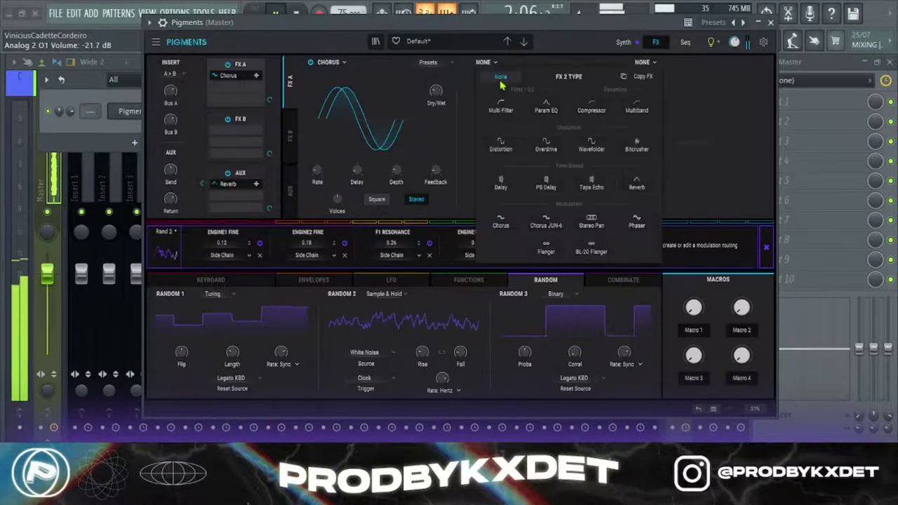
click(501, 144)
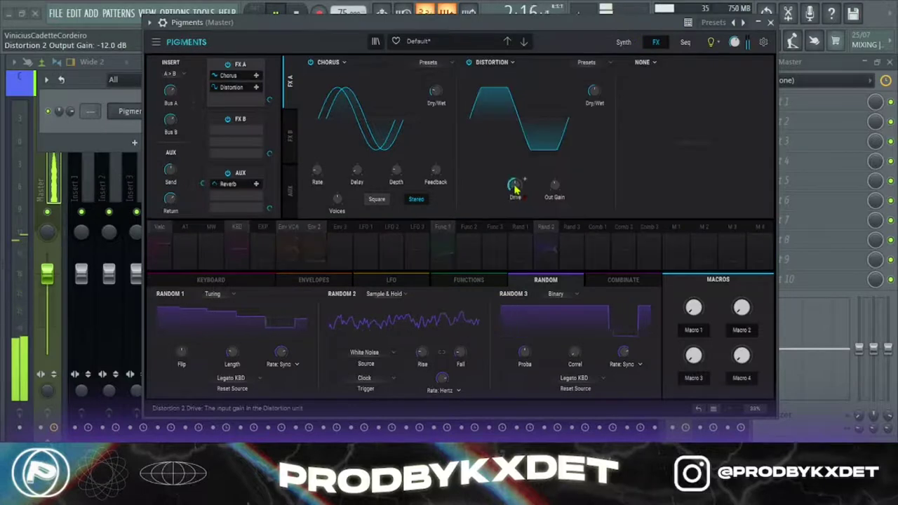
drag(516, 187, 516, 190)
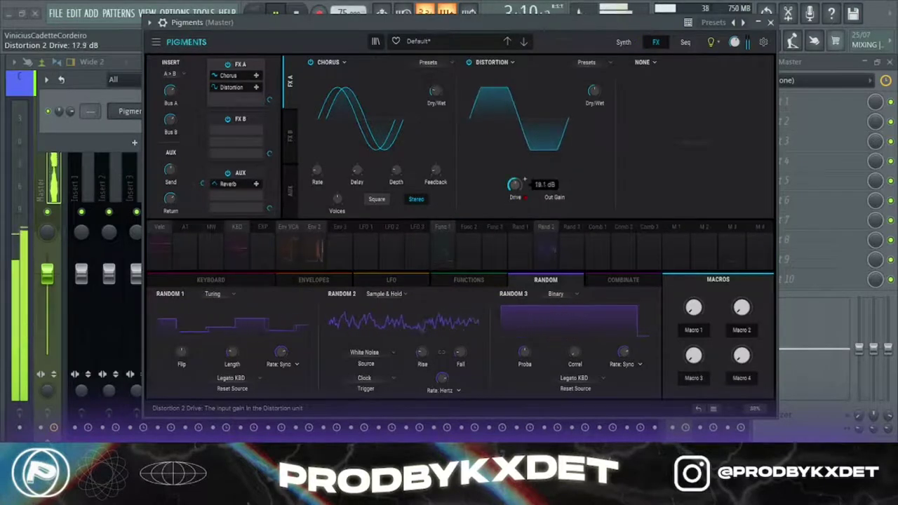
drag(595, 91, 594, 98)
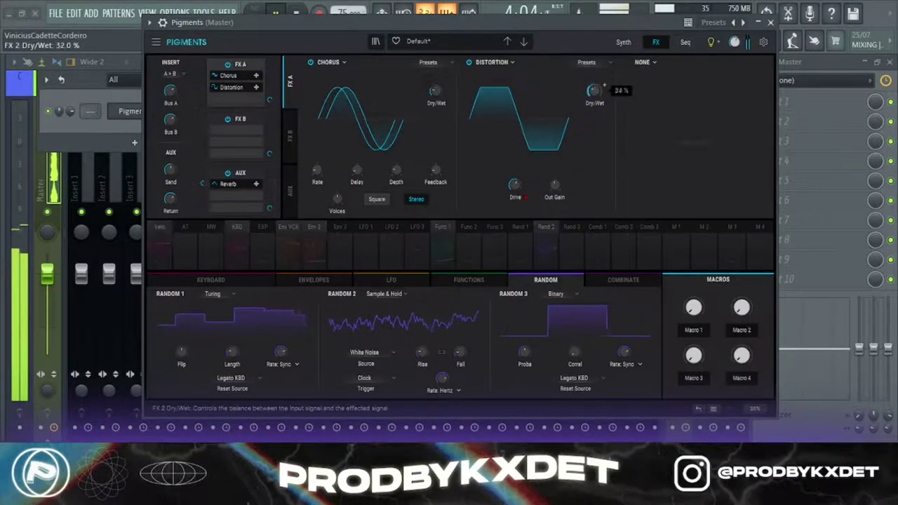
drag(516, 187, 516, 186)
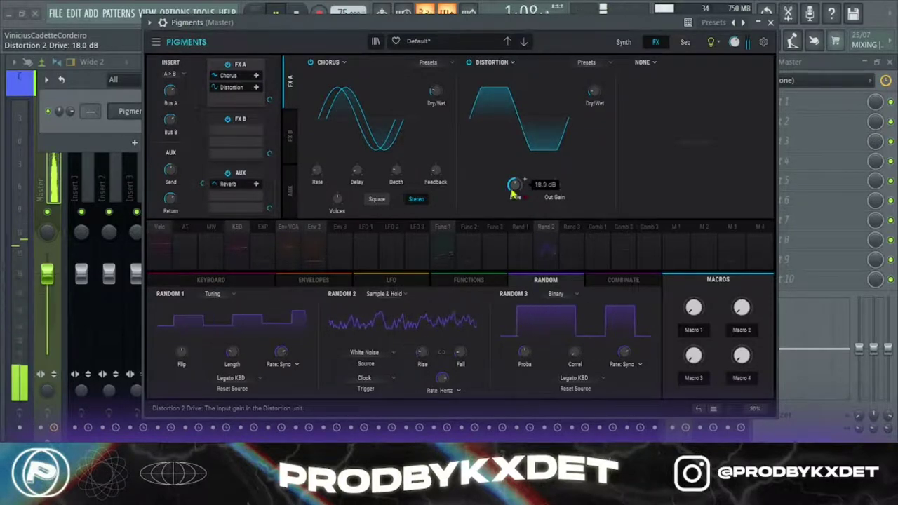
Add a PS Delay in the third FX A slot, try its Unison preset and load the Sprinkle preset.
click(642, 61)
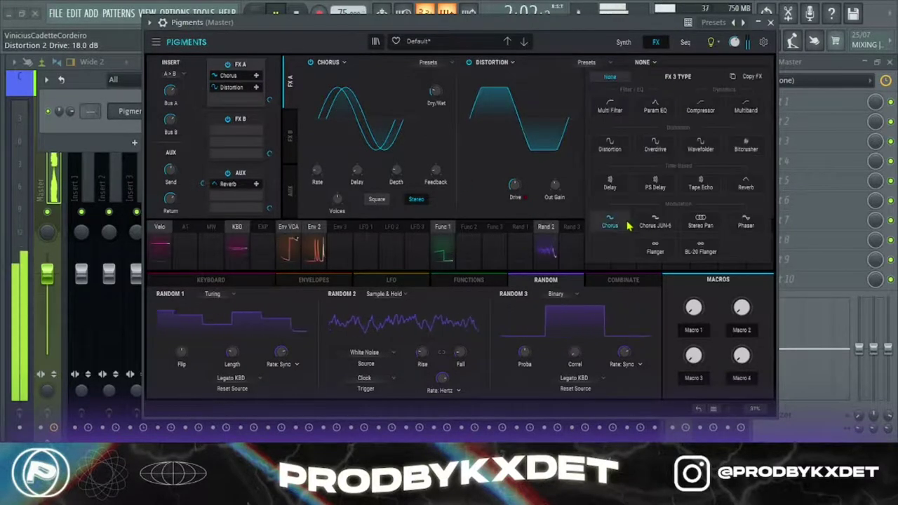
click(654, 184)
click(748, 64)
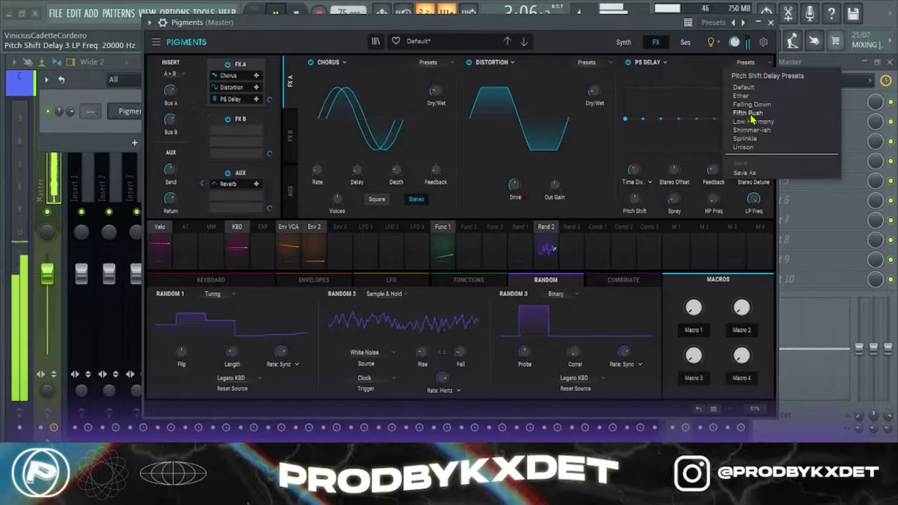
click(742, 147)
click(745, 61)
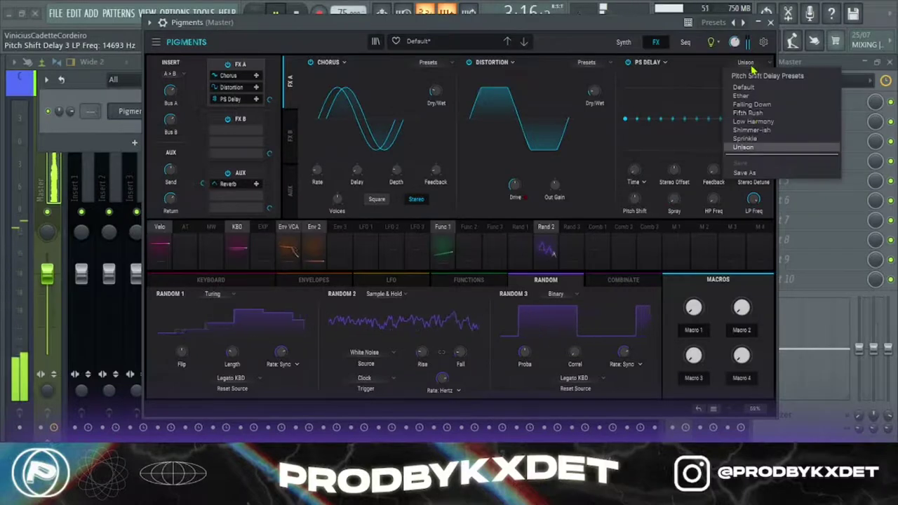
click(745, 138)
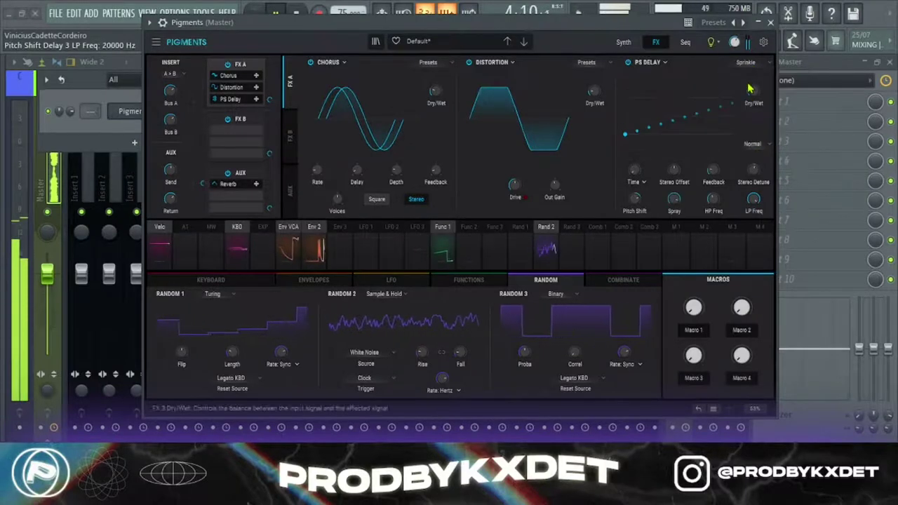
Set the PS Delay's dry/wet to 7% and swap it with the Chorus in the FX A chain, then return to the synth page.
drag(753, 96, 753, 125)
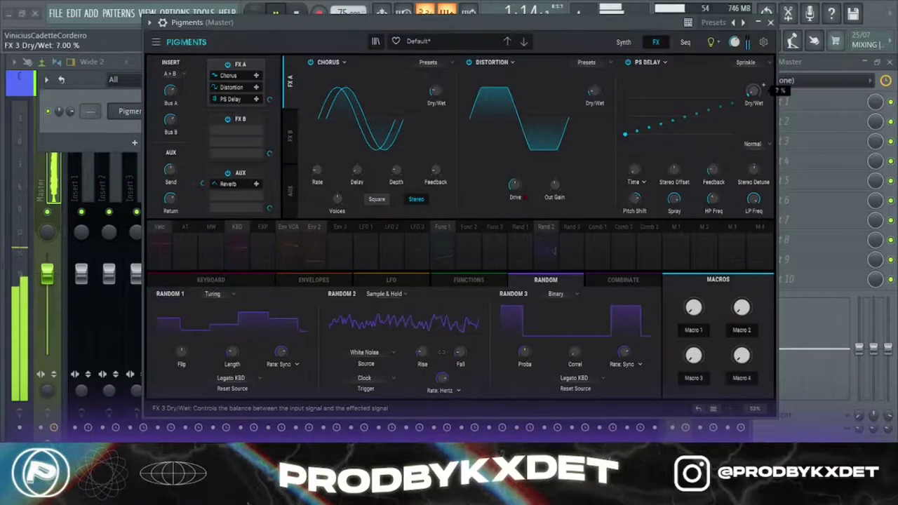
drag(753, 125, 753, 128)
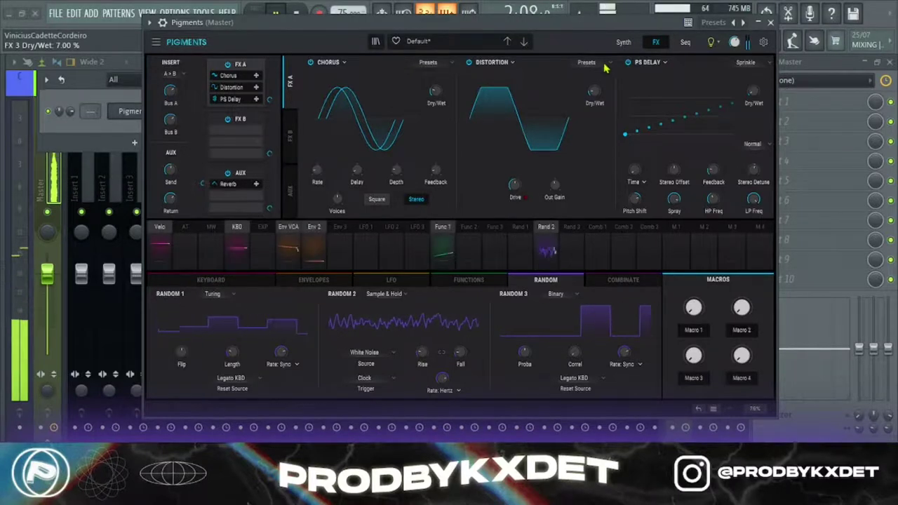
drag(246, 67, 249, 83)
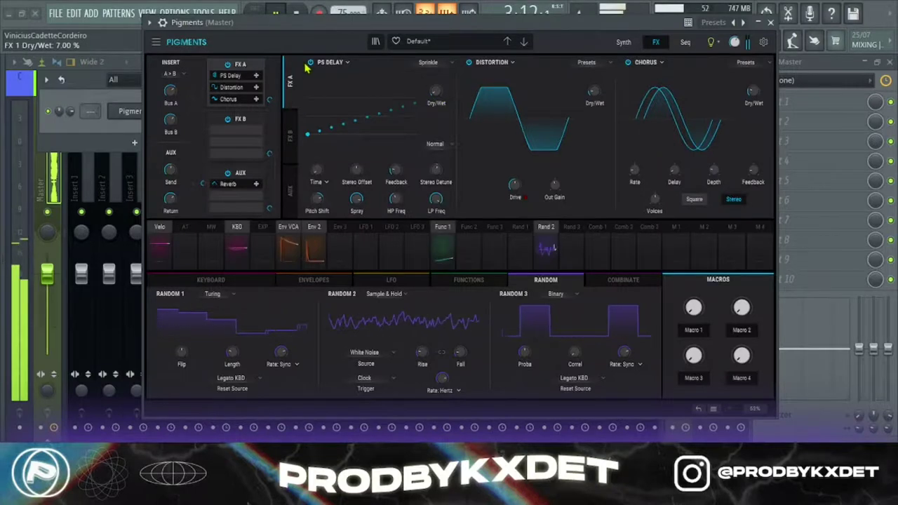
click(622, 41)
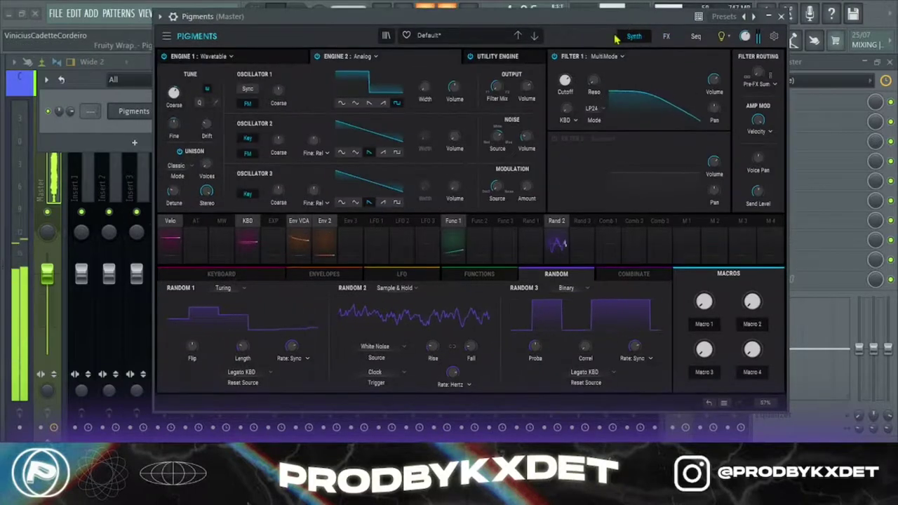
click(271, 278)
click(309, 277)
click(387, 277)
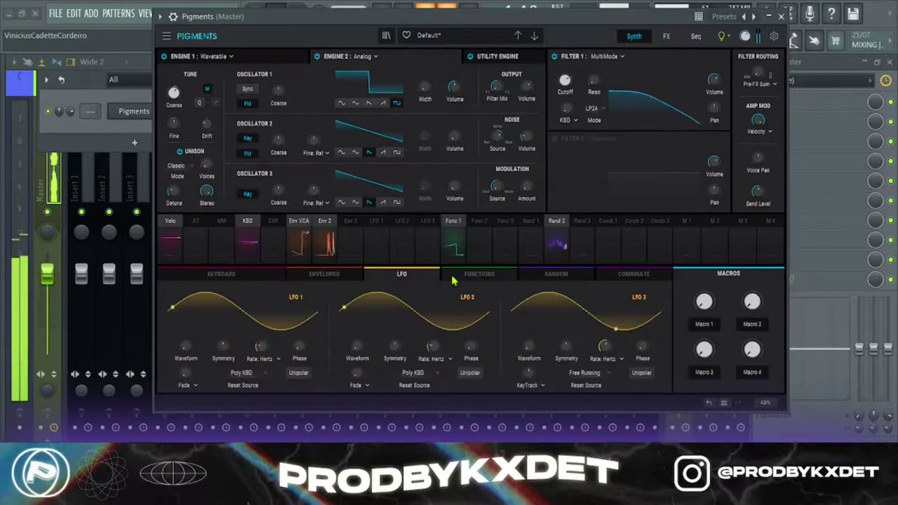
click(454, 279)
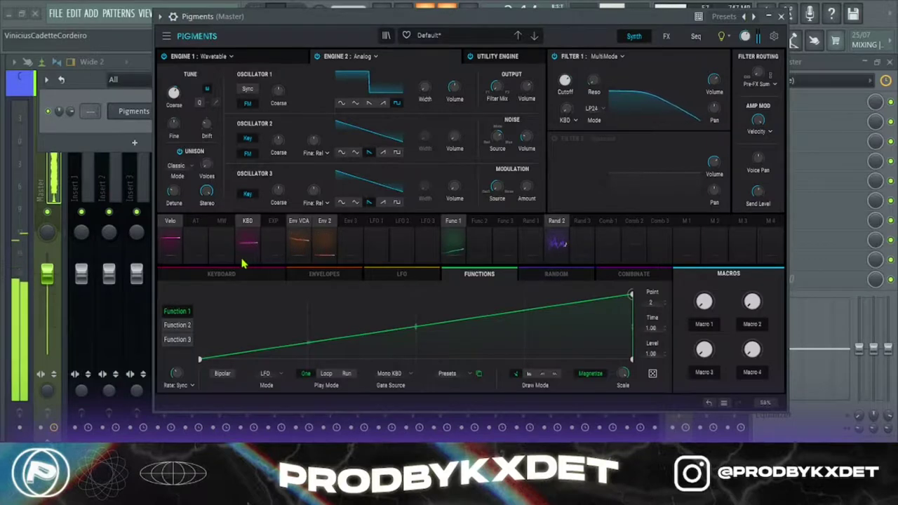
Change Engine 2's Oscillator 2 to the rising ramp waveform and set its volume to -19.3 dB.
click(383, 153)
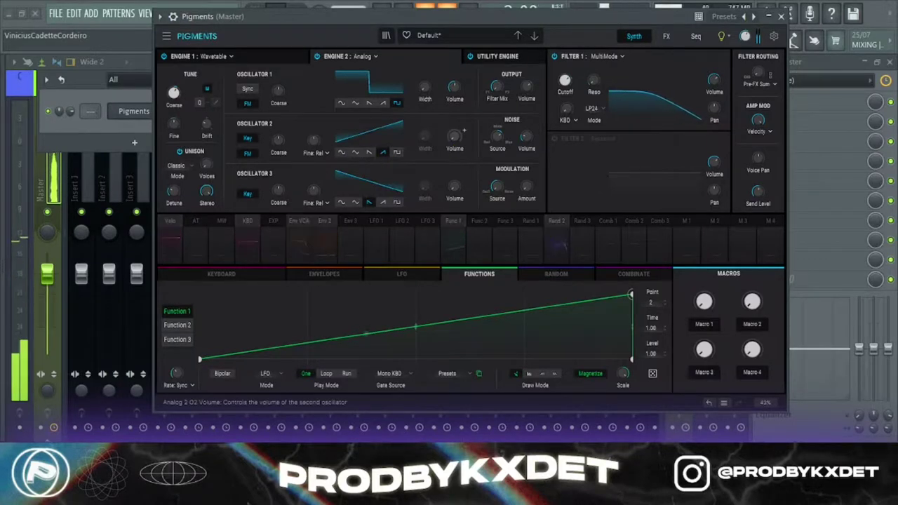
drag(455, 139, 456, 103)
drag(455, 136, 455, 140)
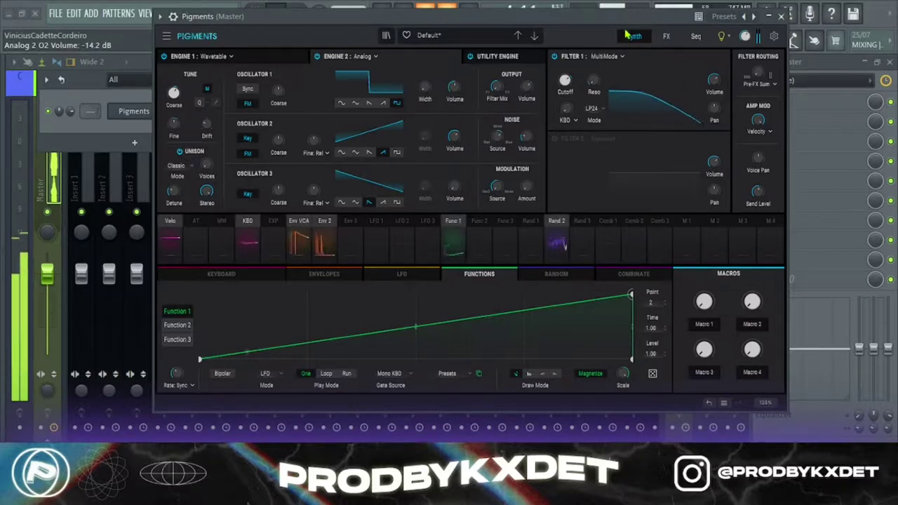
drag(455, 141, 455, 149)
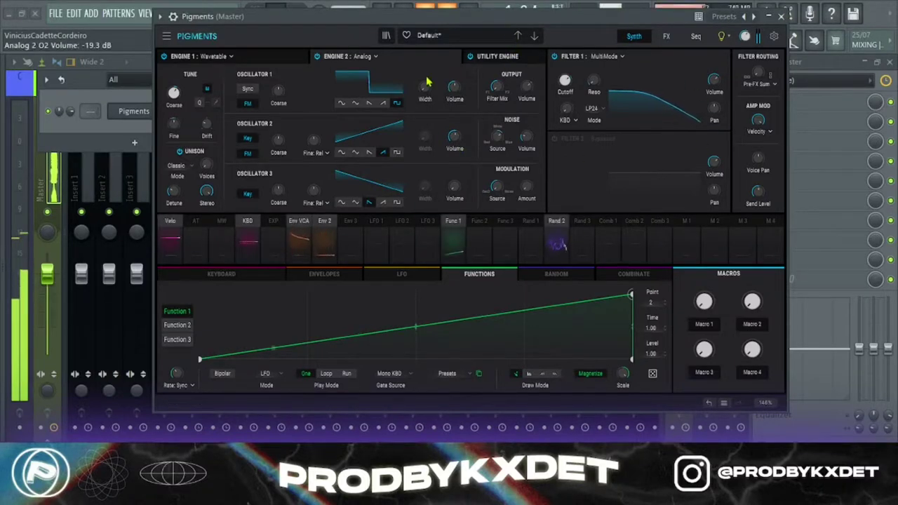
Move the synth window slightly lower and show the Utility Engine's settings.
drag(360, 21, 360, 30)
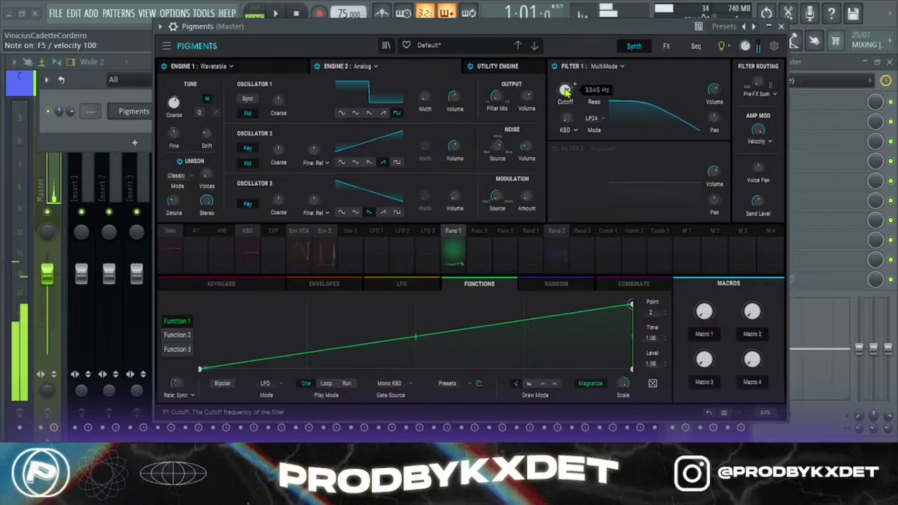
click(491, 66)
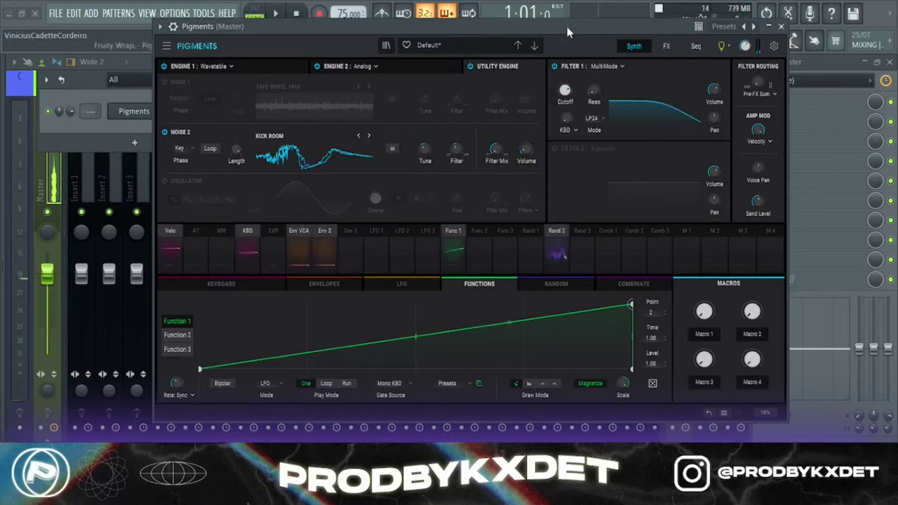